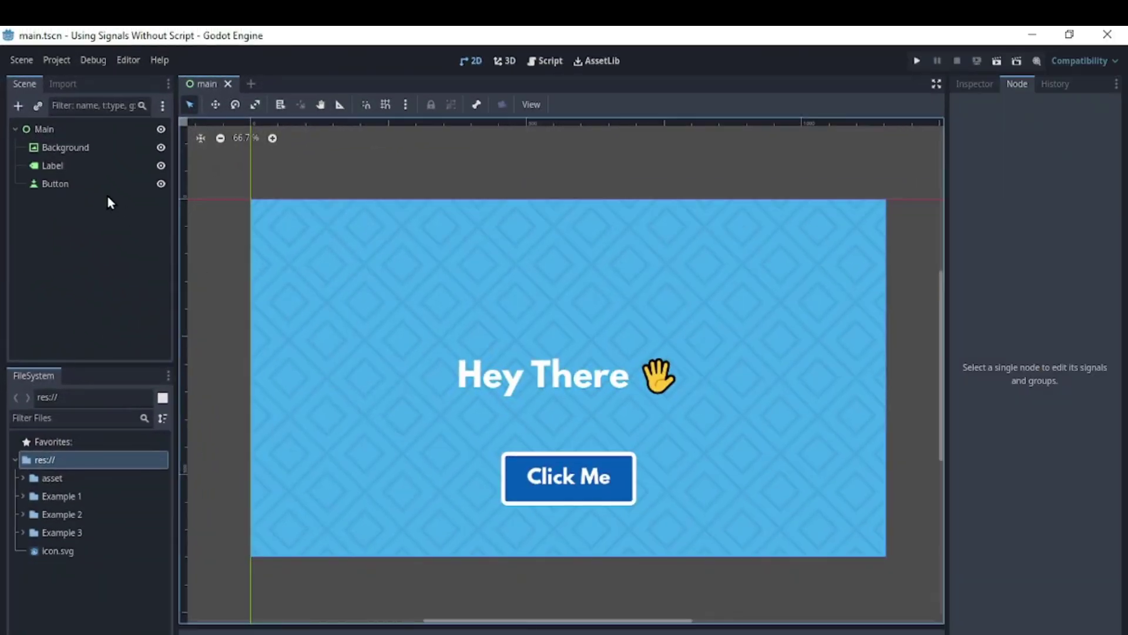
# Step: Start connecting the Button's pressed() signal to the Label node and list its methods with Script Methods Only and Compatible Methods Only turned off
pyautogui.click(92, 186)
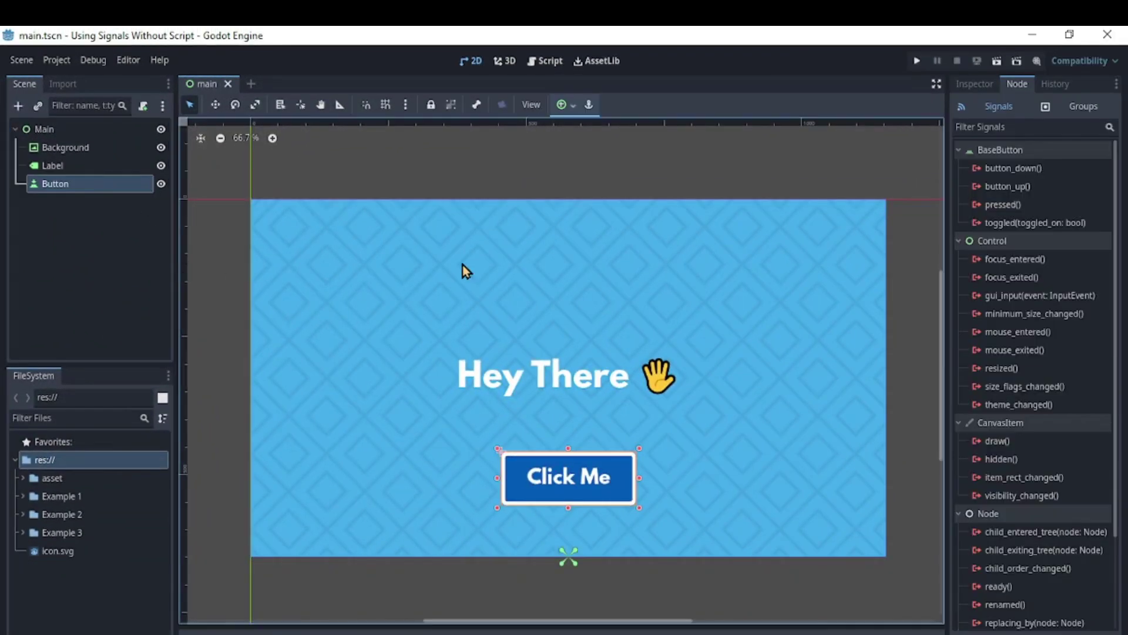
pyautogui.doubleClick(999, 205)
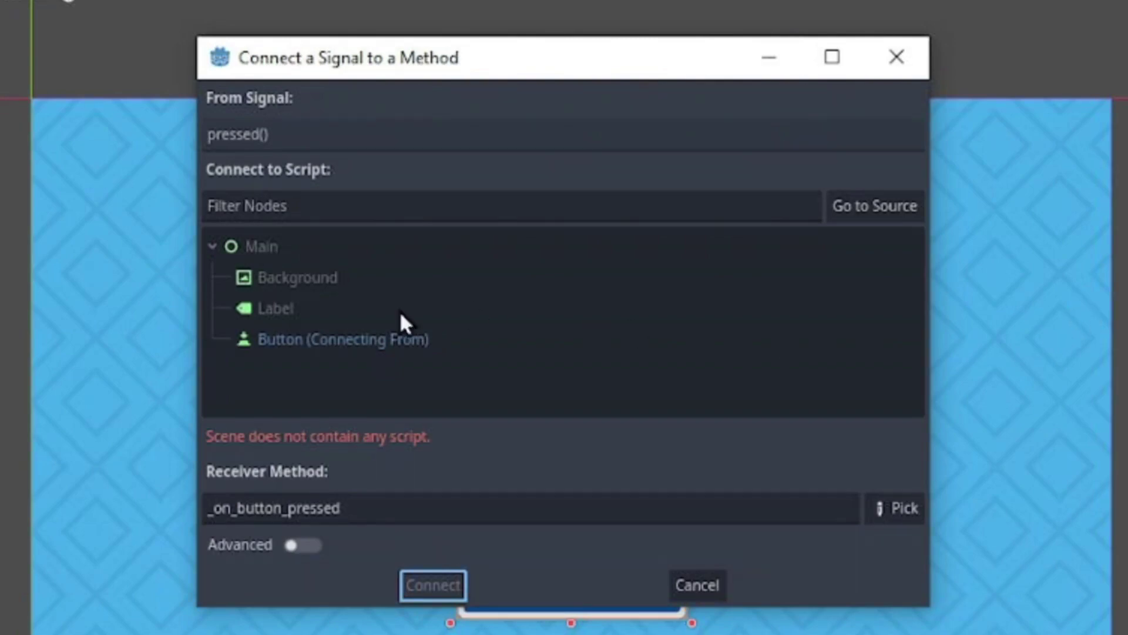
pyautogui.click(270, 319)
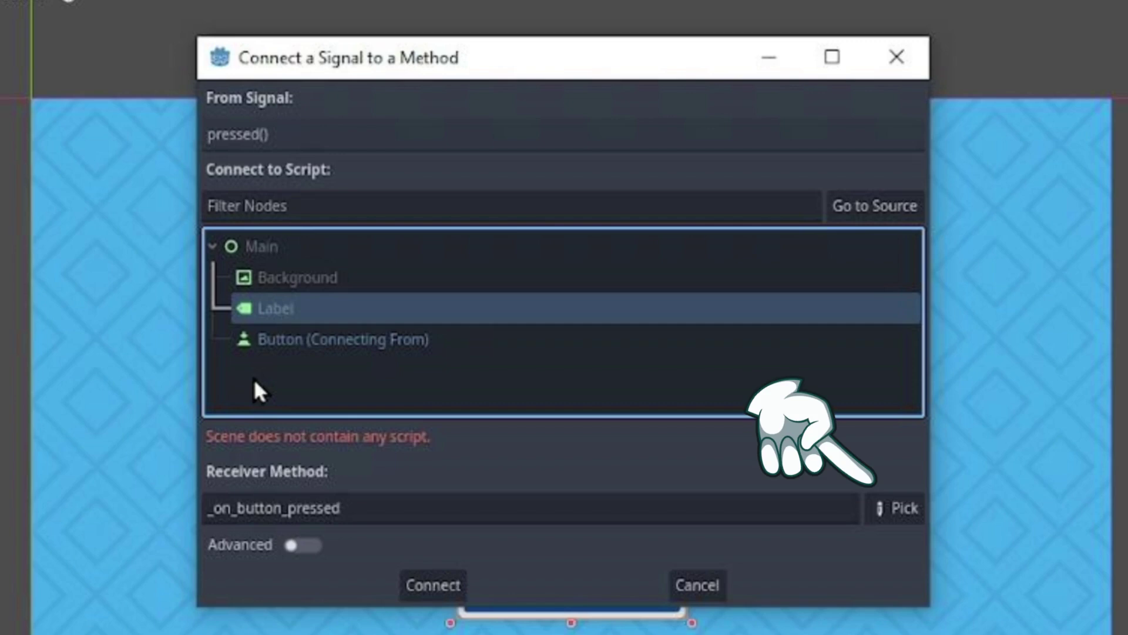
pyautogui.click(895, 509)
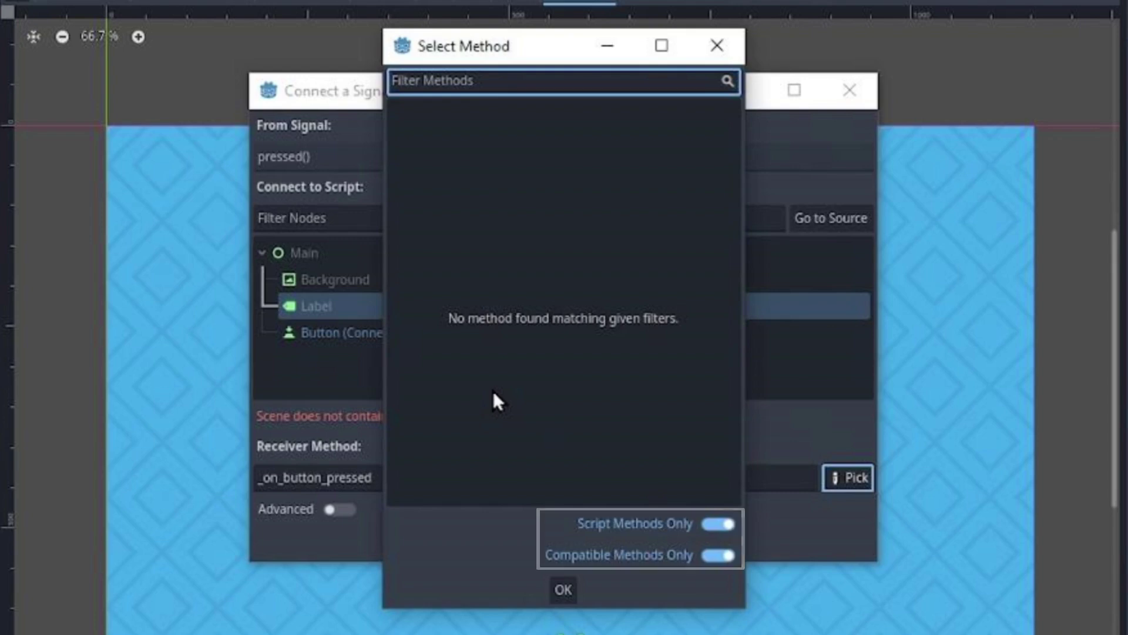
pyautogui.click(714, 524)
pyautogui.click(718, 554)
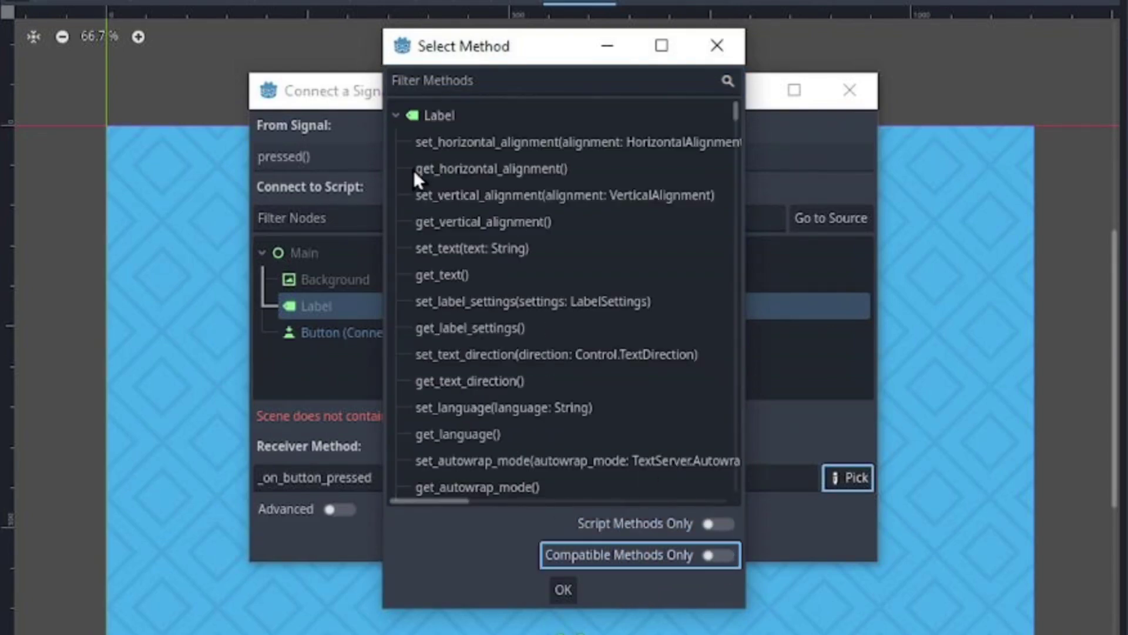
# Step: Collapse the Label, Control, CanvasItem, Node and Object groups in the method list to view the class hierarchy
pyautogui.click(396, 115)
pyautogui.click(396, 142)
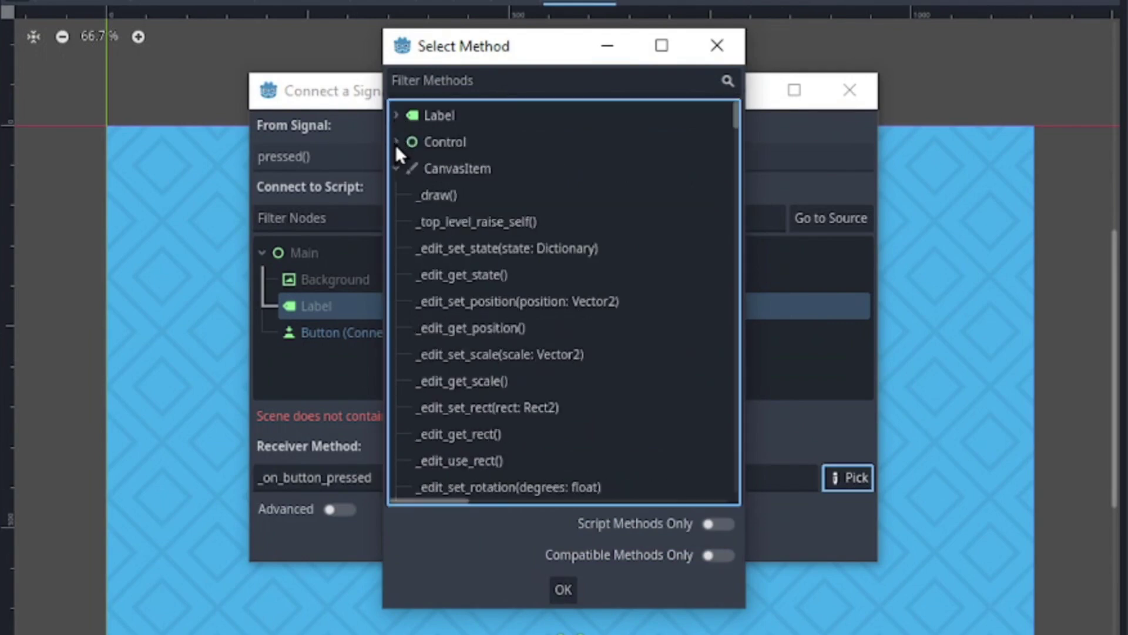
pyautogui.click(397, 168)
pyautogui.click(397, 193)
pyautogui.click(396, 221)
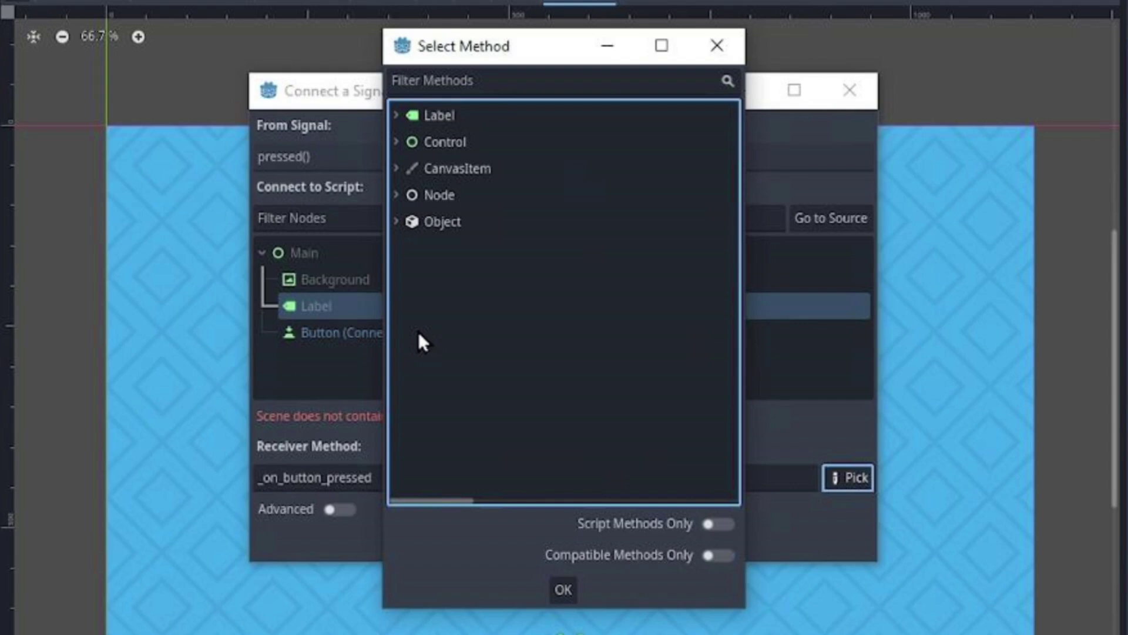
# Step: Filter the methods by "te" and choose the Label's set_text(text: String) as the receiver method
pyautogui.click(452, 77)
pyautogui.write('te')
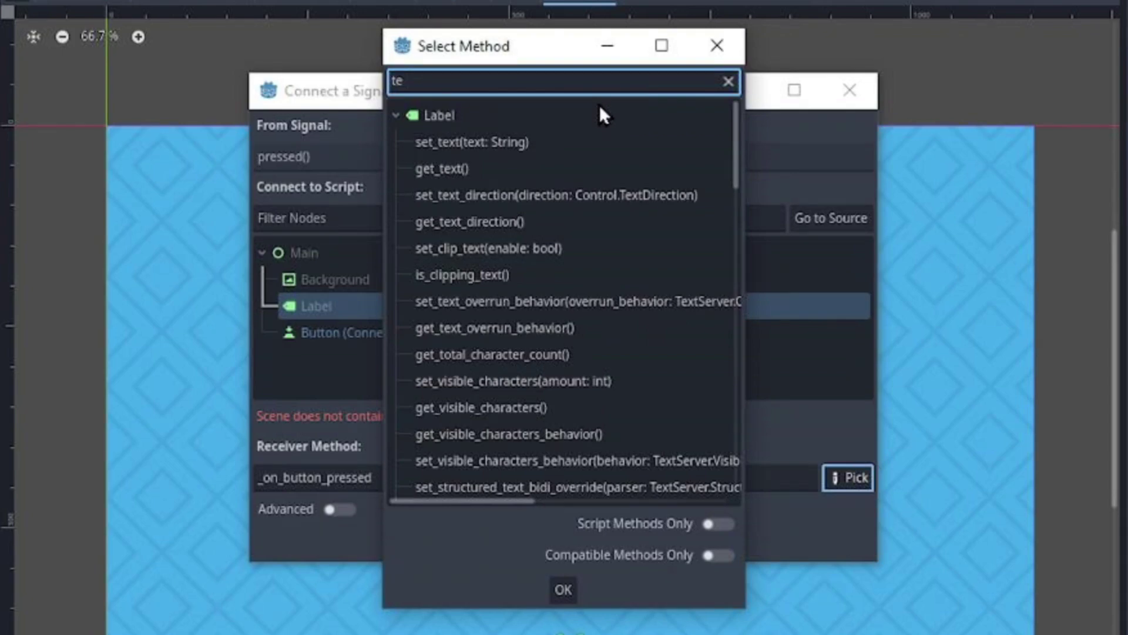
pyautogui.click(499, 145)
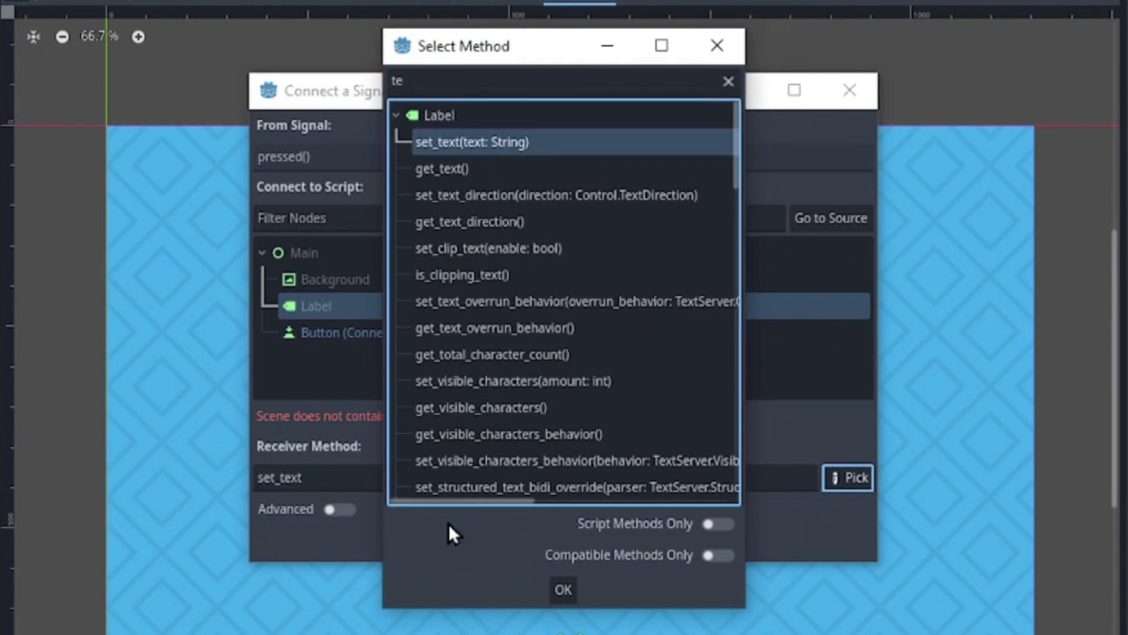
pyautogui.click(561, 590)
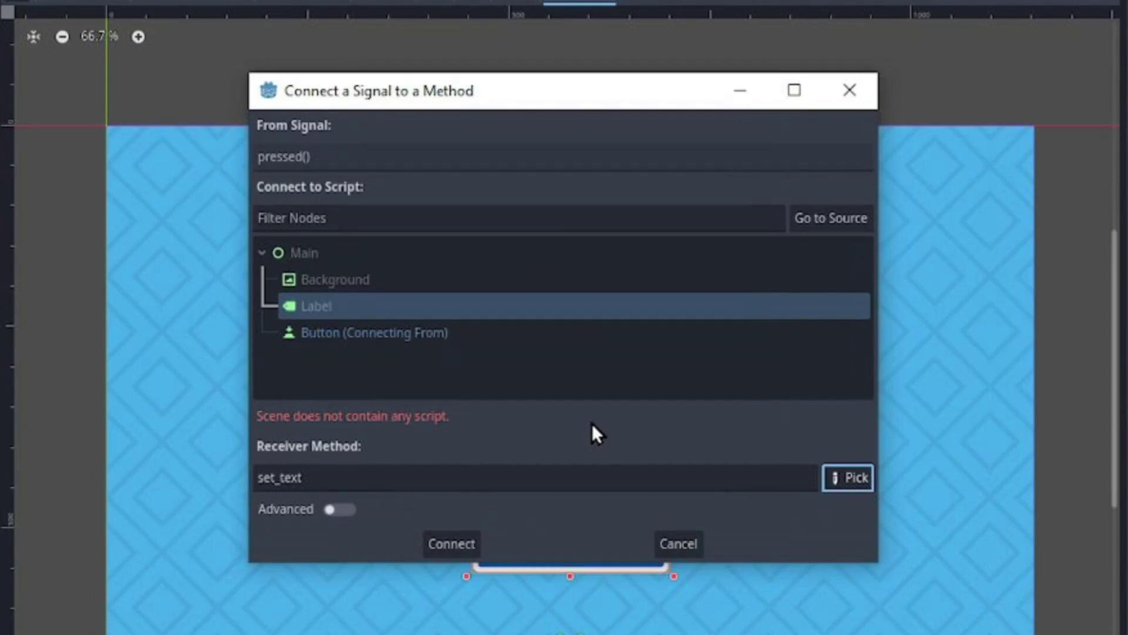
# Step: Enable the advanced connection options and add an extra call argument of type String
pyautogui.click(339, 509)
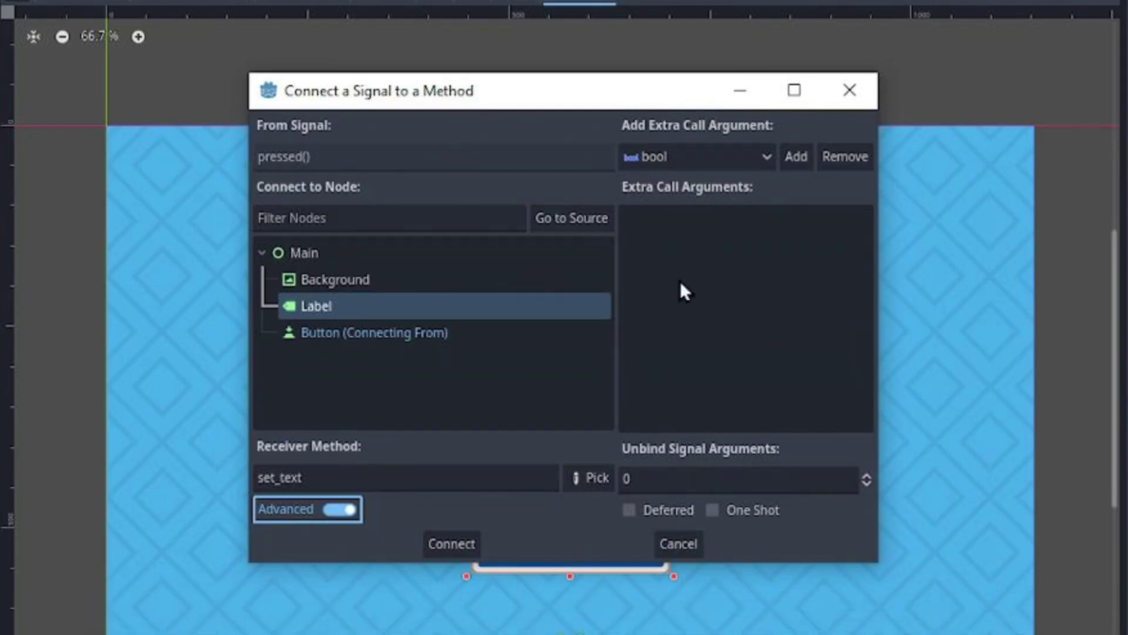
pyautogui.click(720, 158)
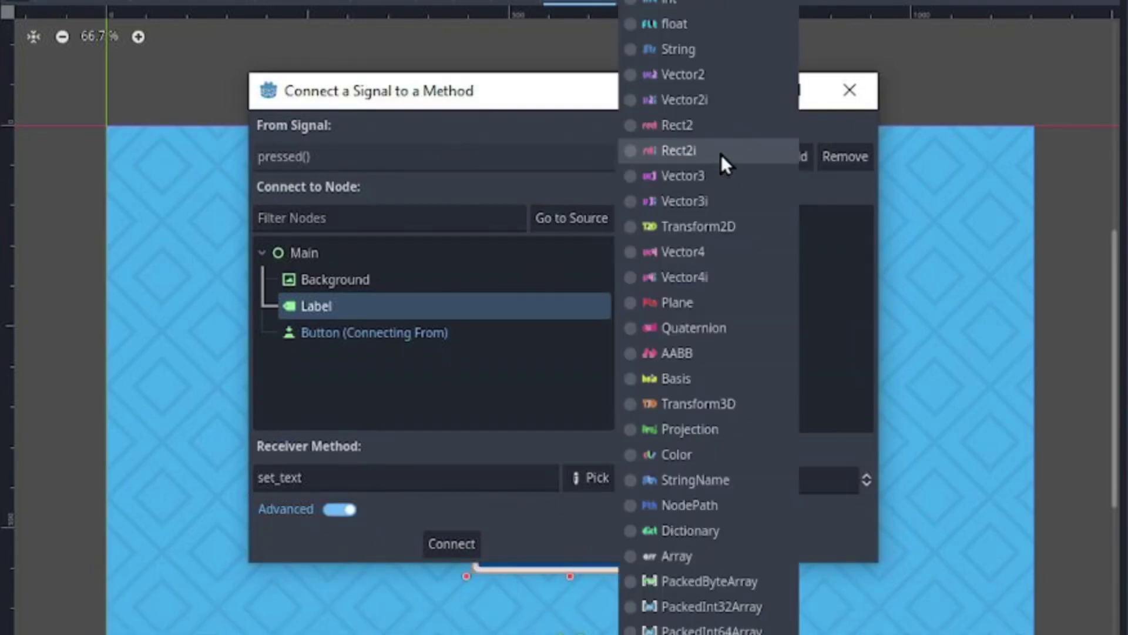
pyautogui.click(695, 49)
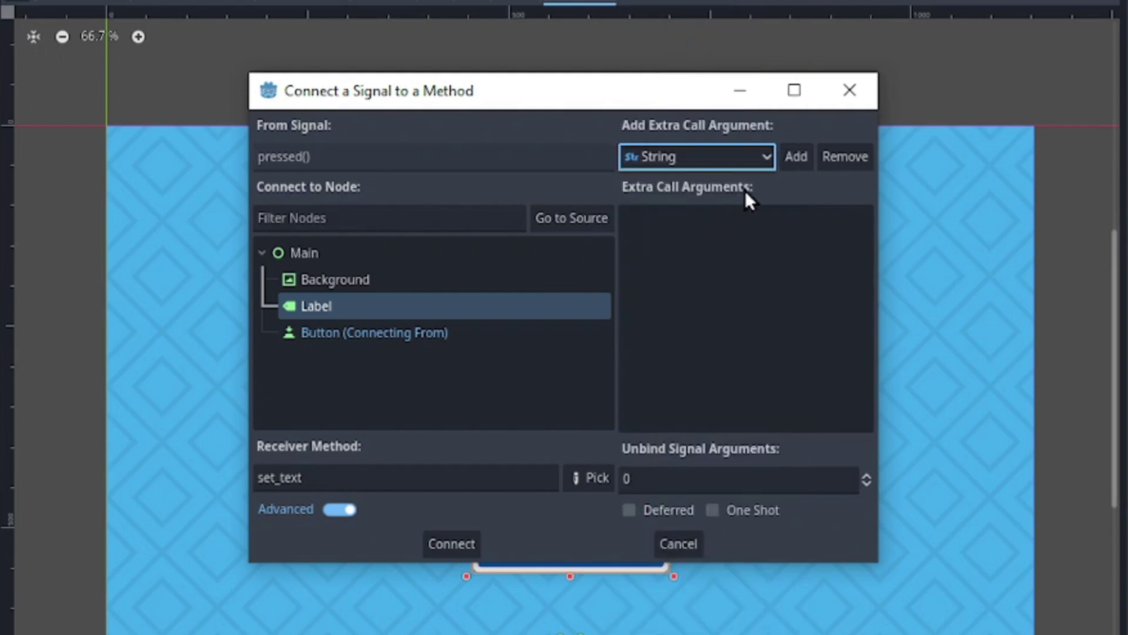
pyautogui.click(788, 156)
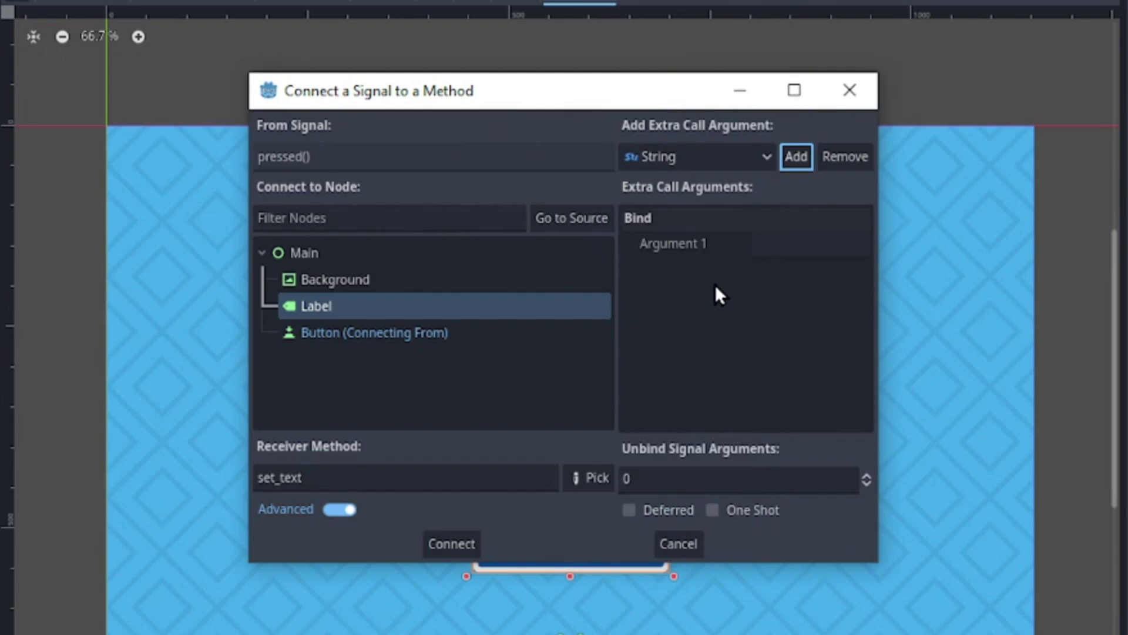
# Step: Set Argument 1 to "Signals are amazing 😄" and create the connection to the Label
pyautogui.click(781, 243)
pyautogui.write('Signals a')
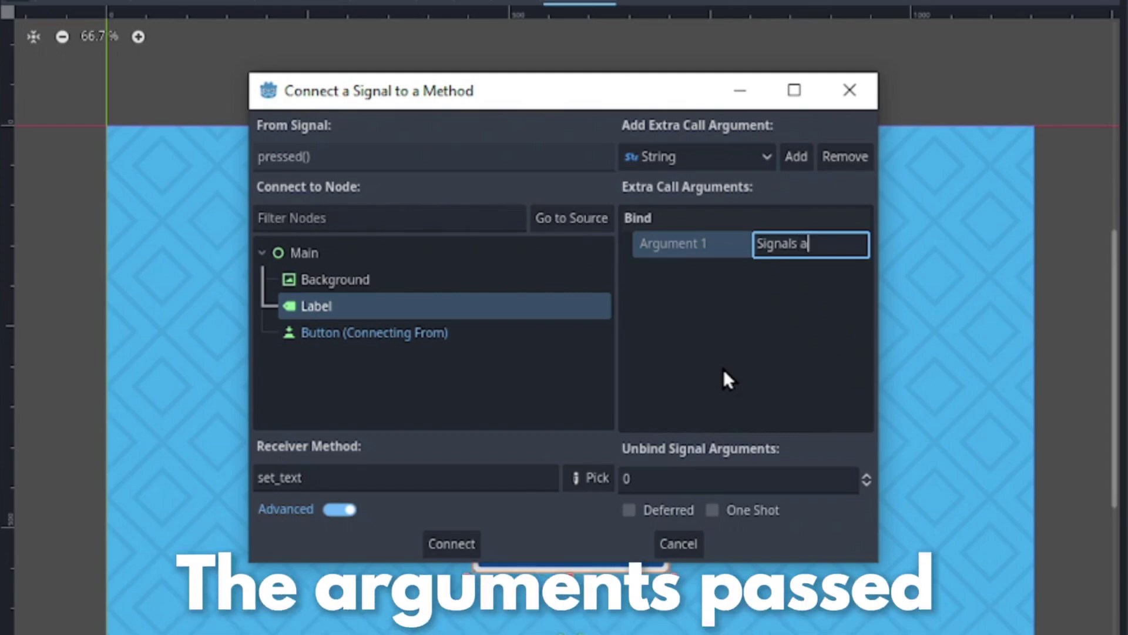
pyautogui.write('re ama')
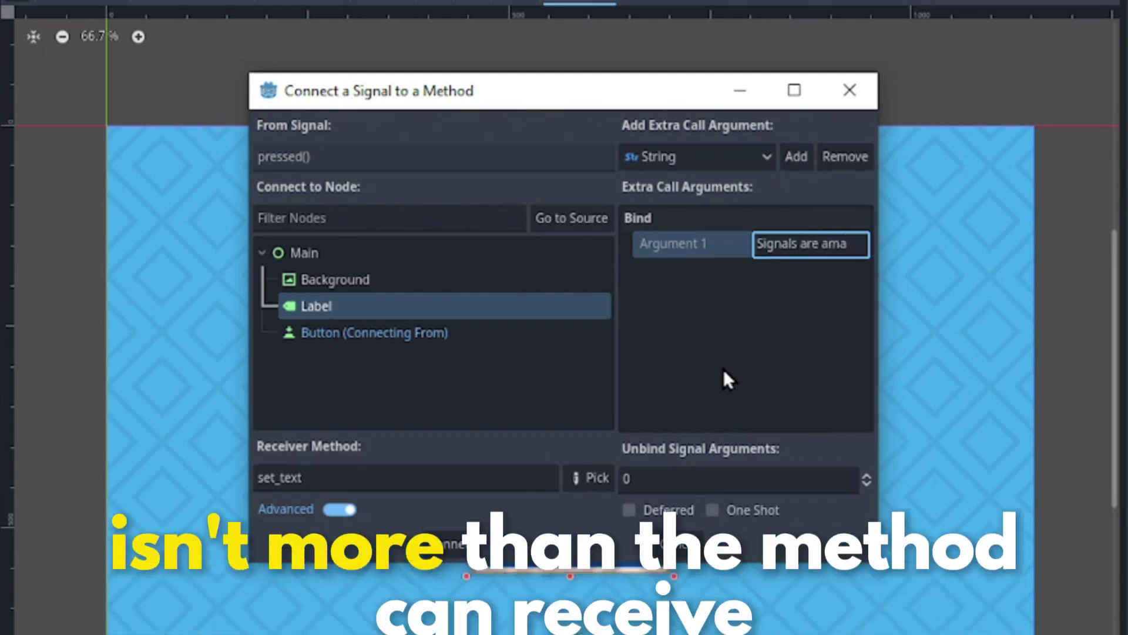
pyautogui.write('zing 😄')
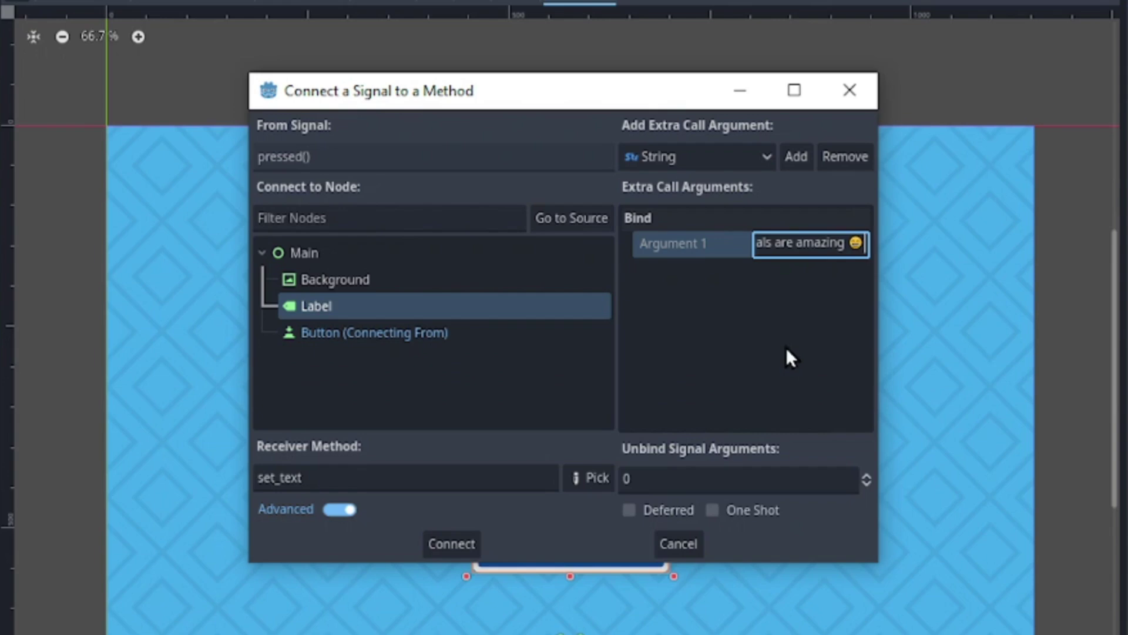
pyautogui.click(462, 547)
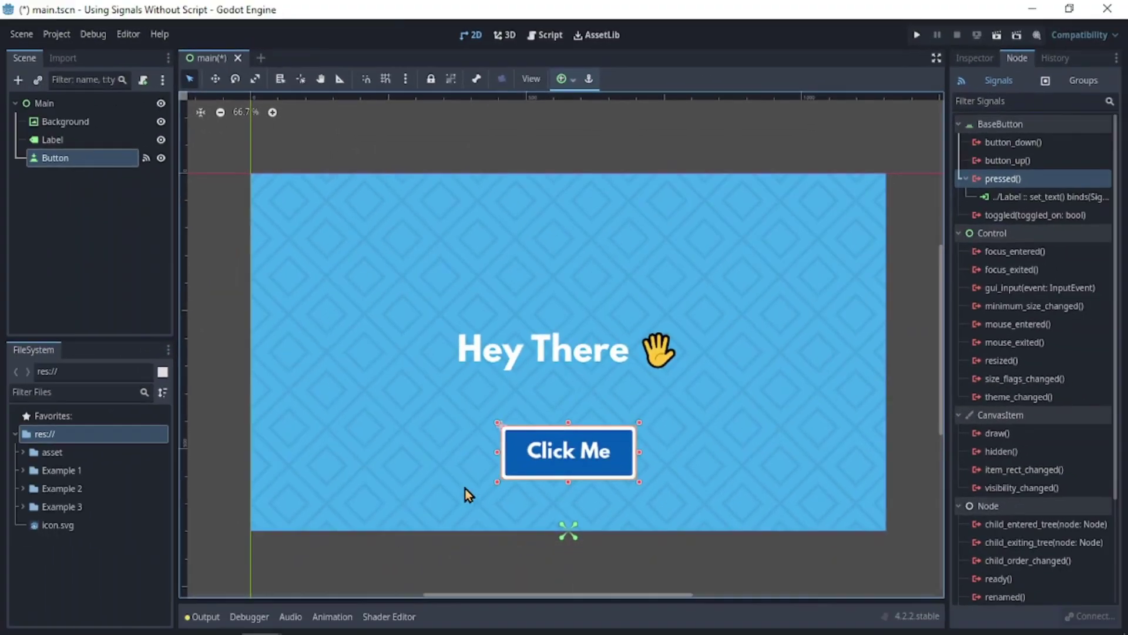
# Step: Run the project and test the Click Me button in the game window
pyautogui.press('F5')
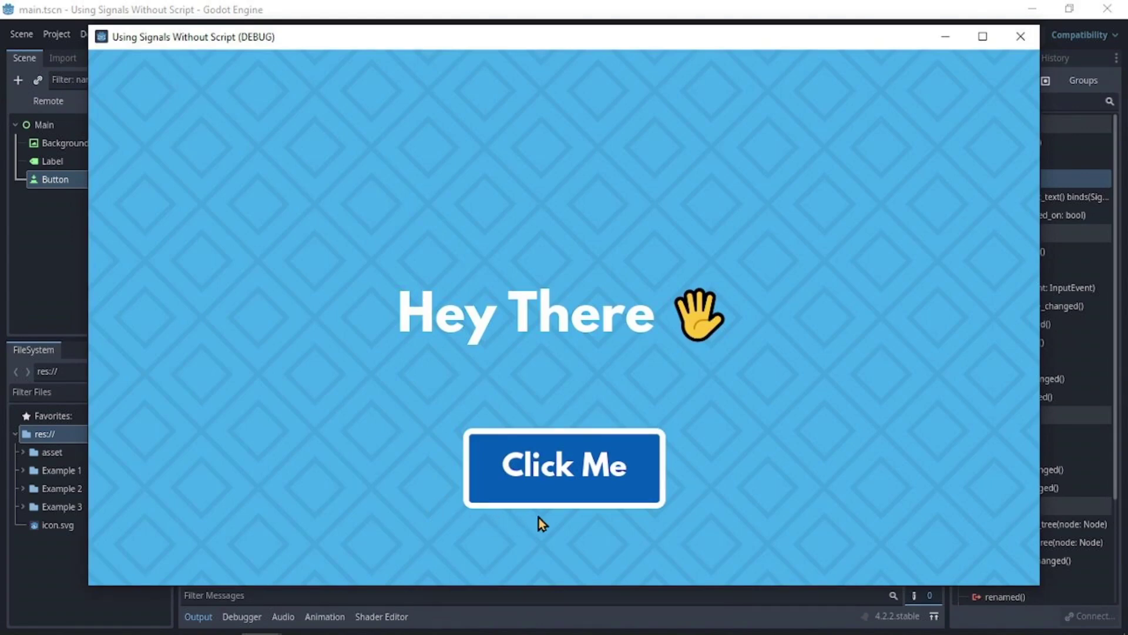
pyautogui.click(543, 467)
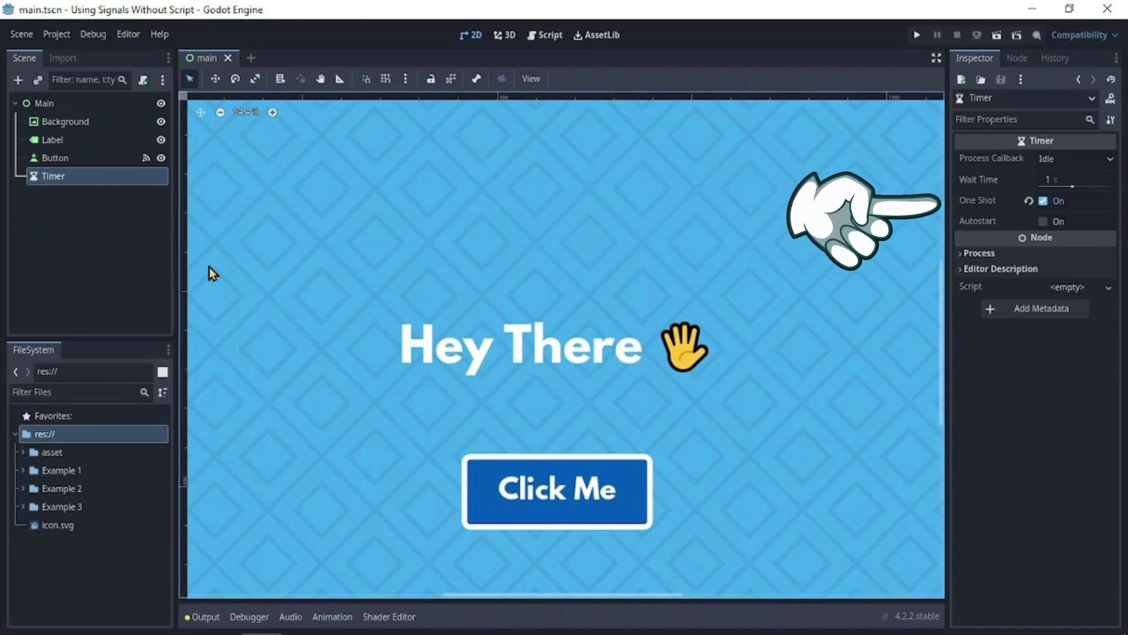
# Step: Connect the Button's pressed() signal to its own set_disabled method with an extra bool argument set to true
pyautogui.click(76, 157)
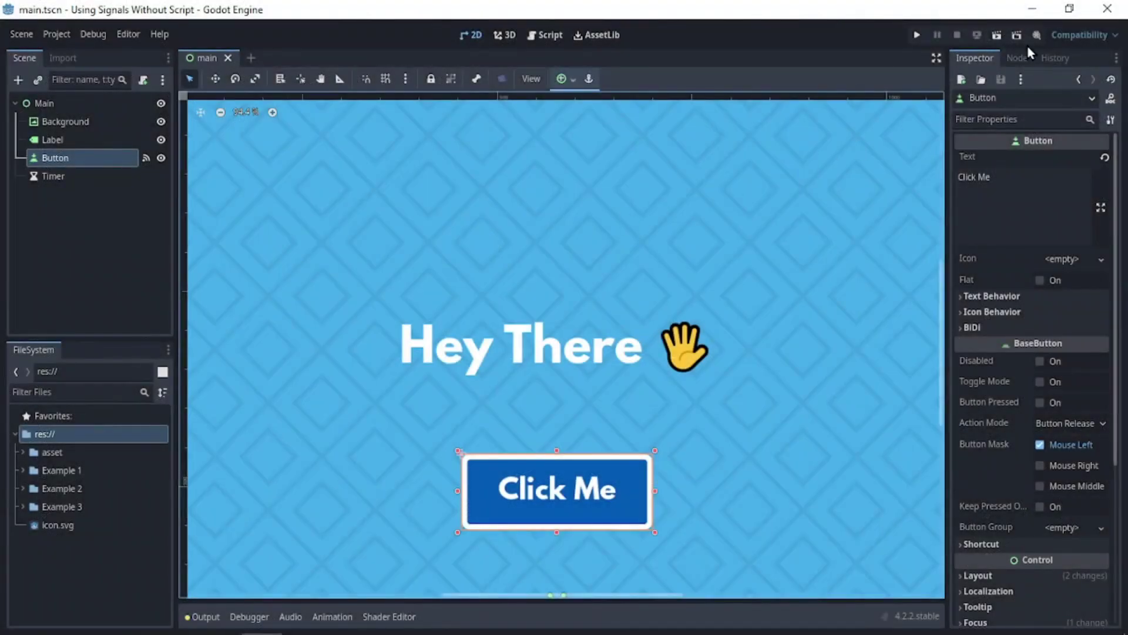
pyautogui.click(1017, 58)
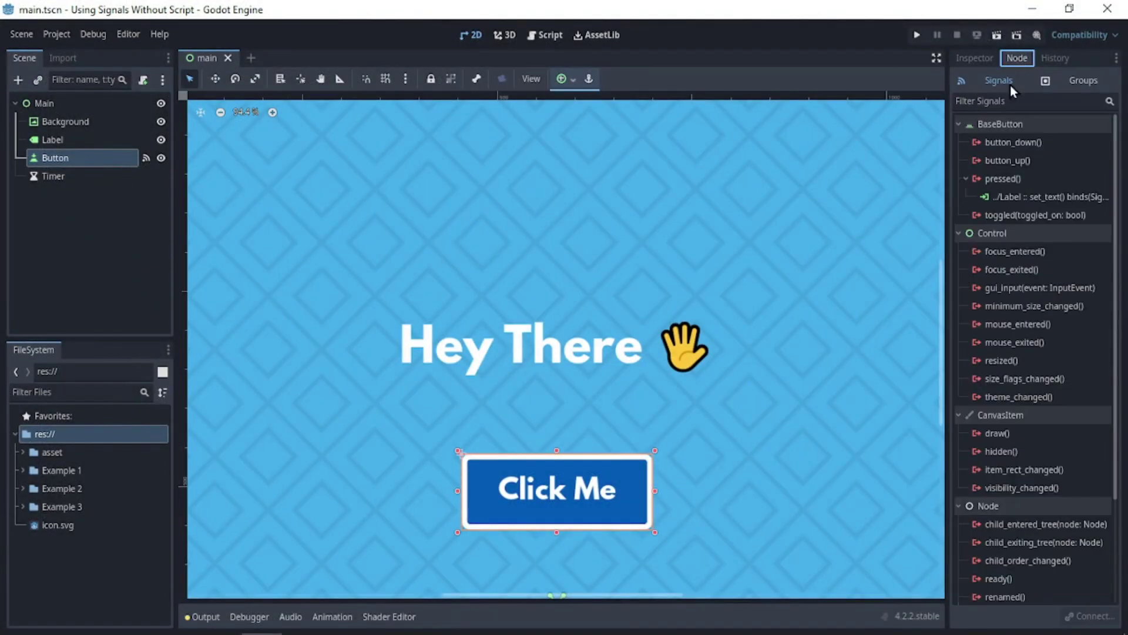
pyautogui.doubleClick(1004, 178)
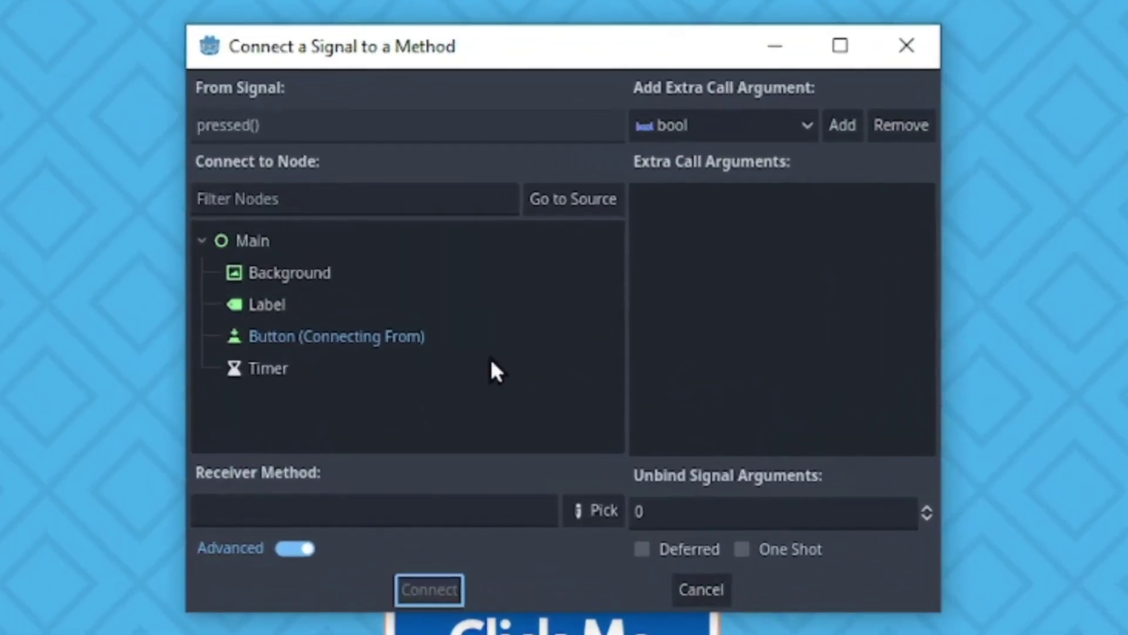
pyautogui.click(345, 335)
pyautogui.click(601, 511)
pyautogui.write('dis')
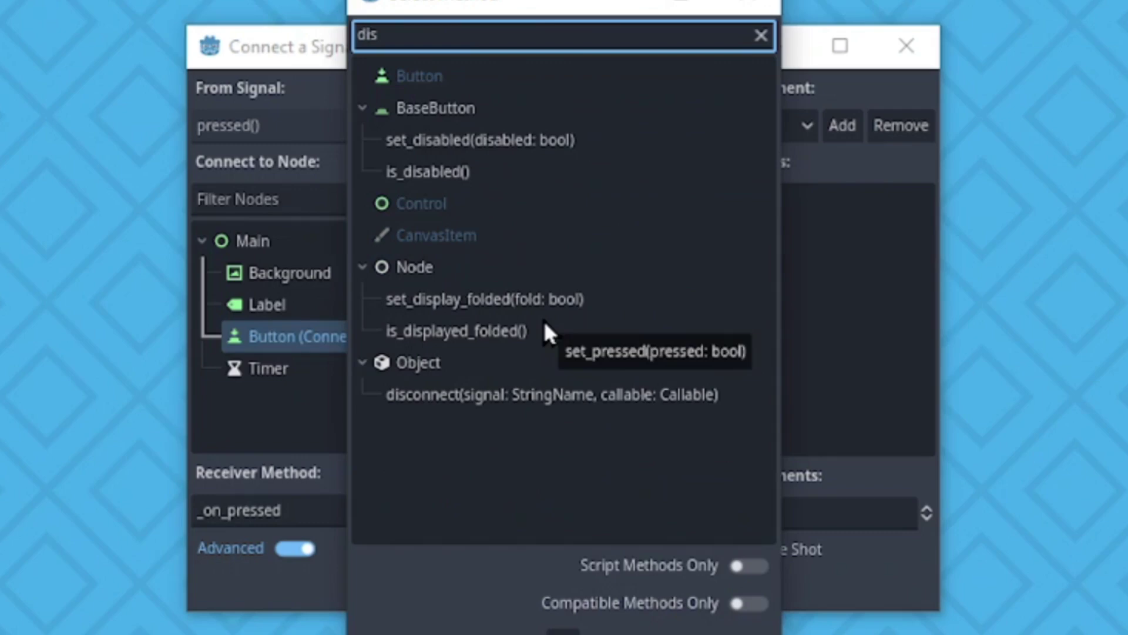
pyautogui.click(476, 141)
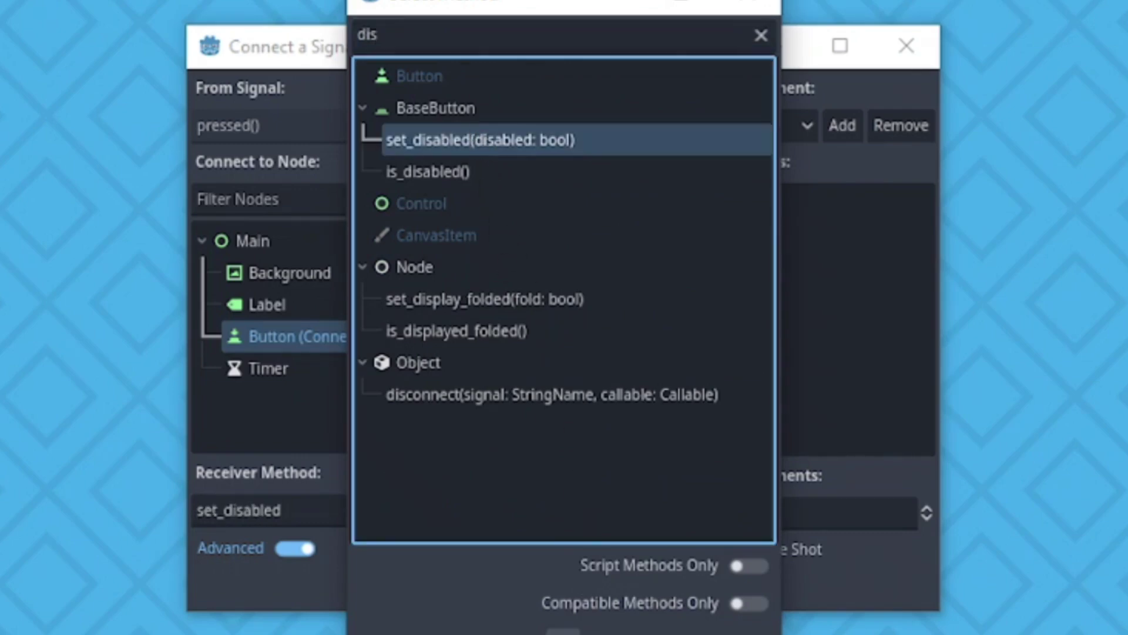
pyautogui.click(570, 628)
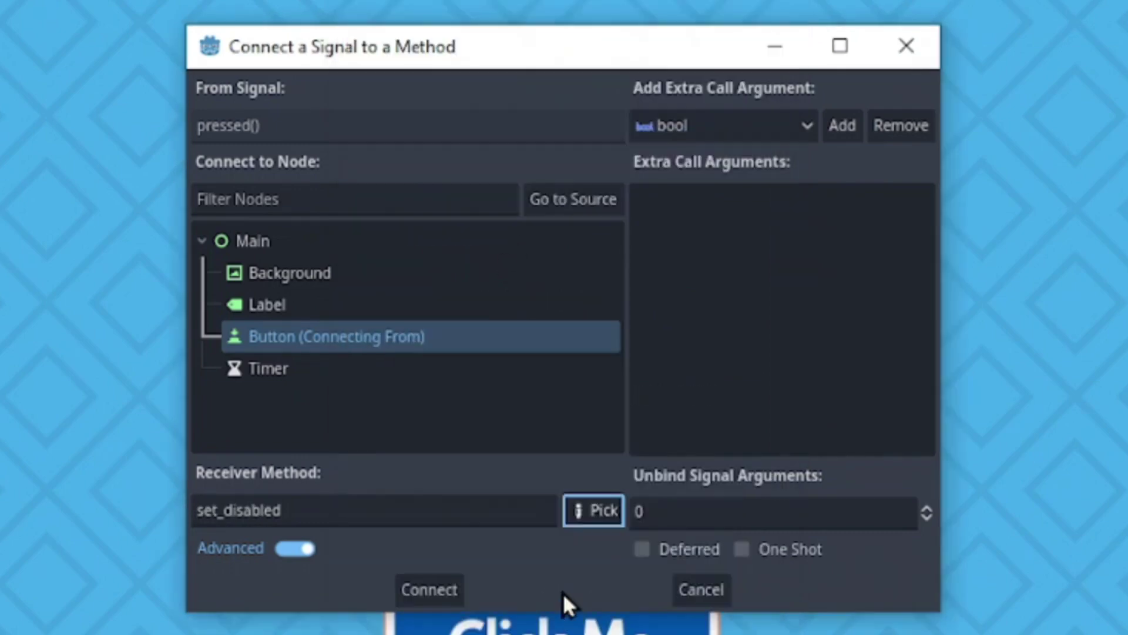
pyautogui.click(837, 125)
pyautogui.click(802, 230)
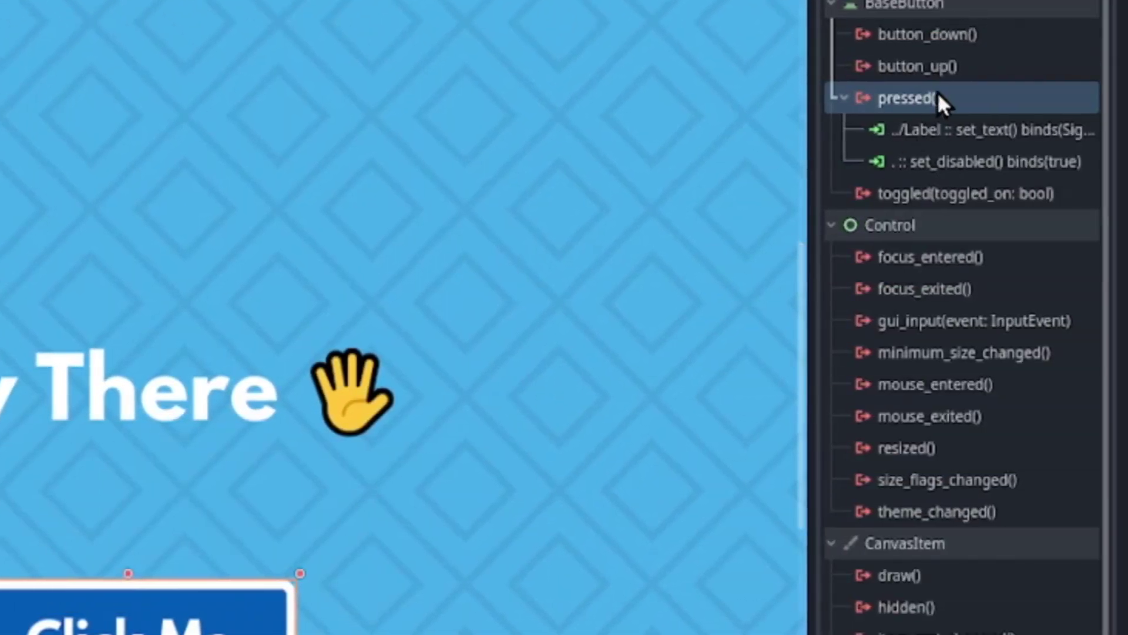
# Step: Start another connection from pressed() to the Button itself, with set_text as the receiver method
pyautogui.doubleClick(939, 97)
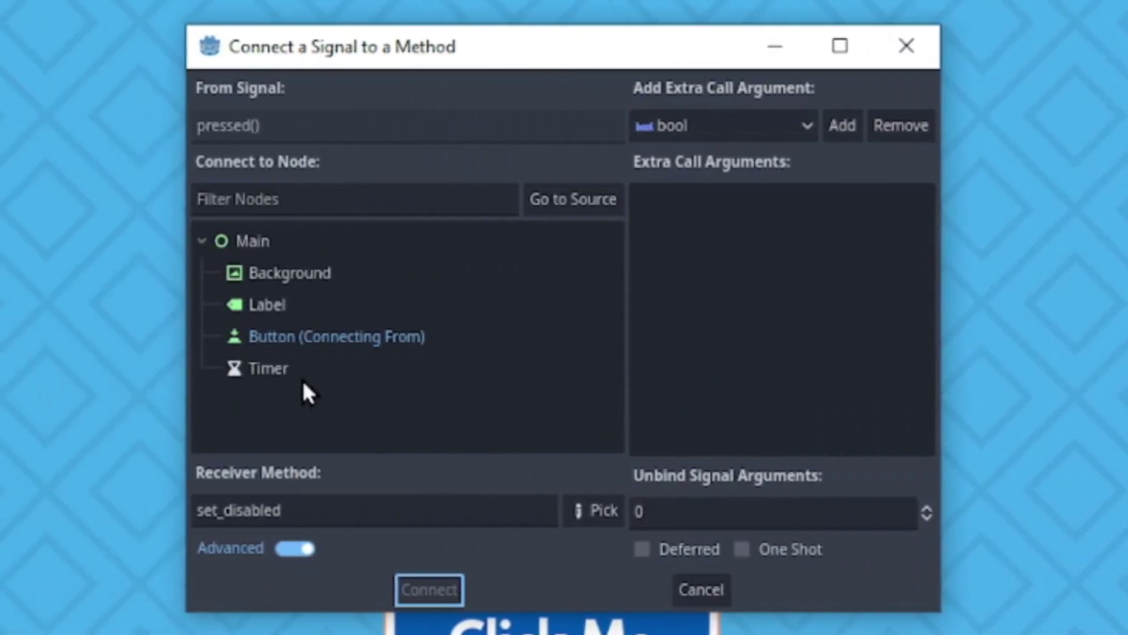
pyautogui.click(296, 336)
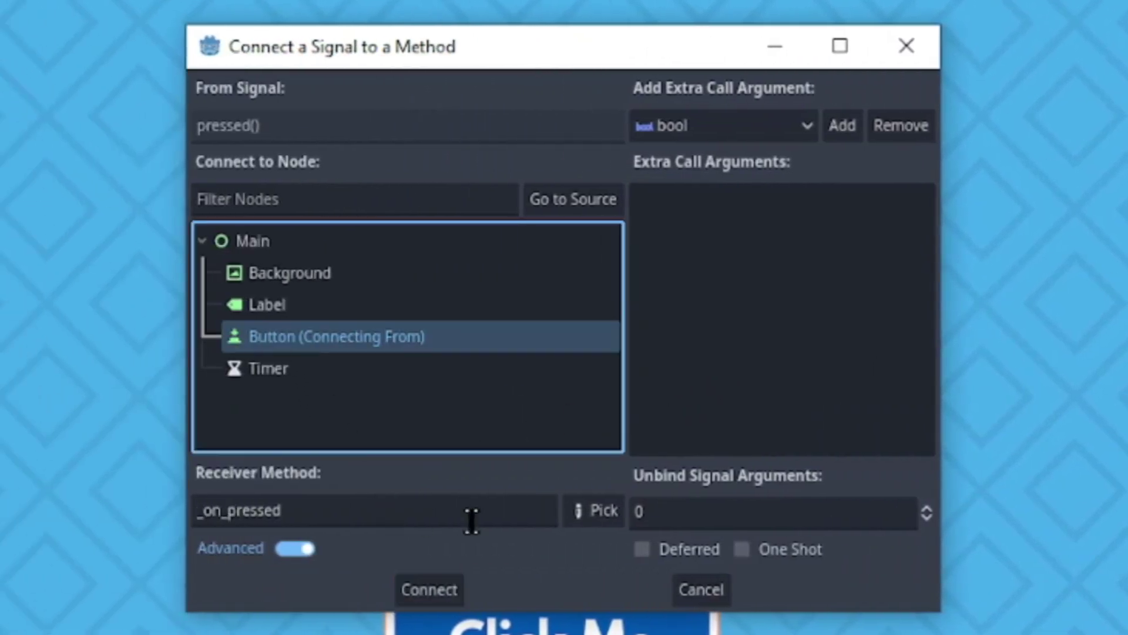
pyautogui.click(620, 516)
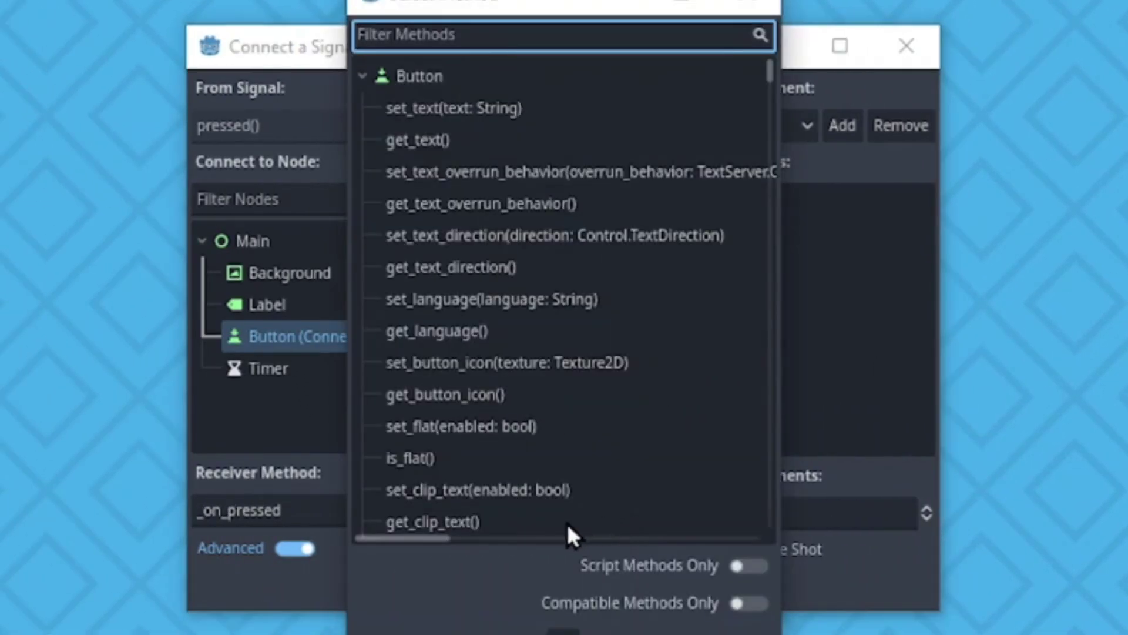
pyautogui.click(467, 113)
pyautogui.click(579, 627)
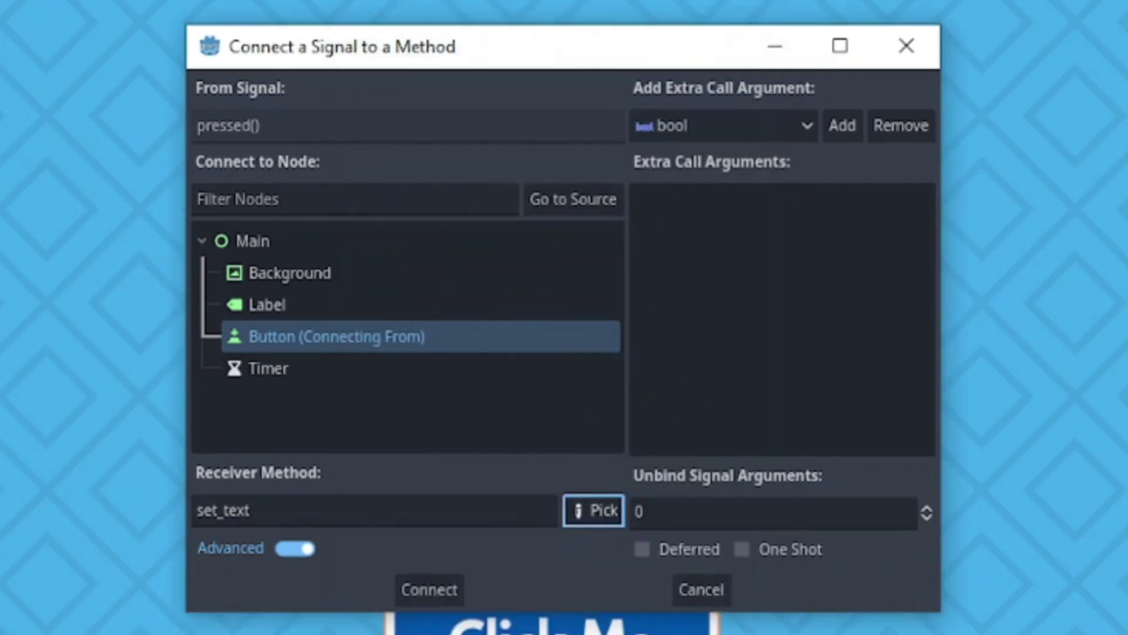
# Step: Add a String extra call argument with the value "Button Disabled" and create the connection
pyautogui.click(802, 120)
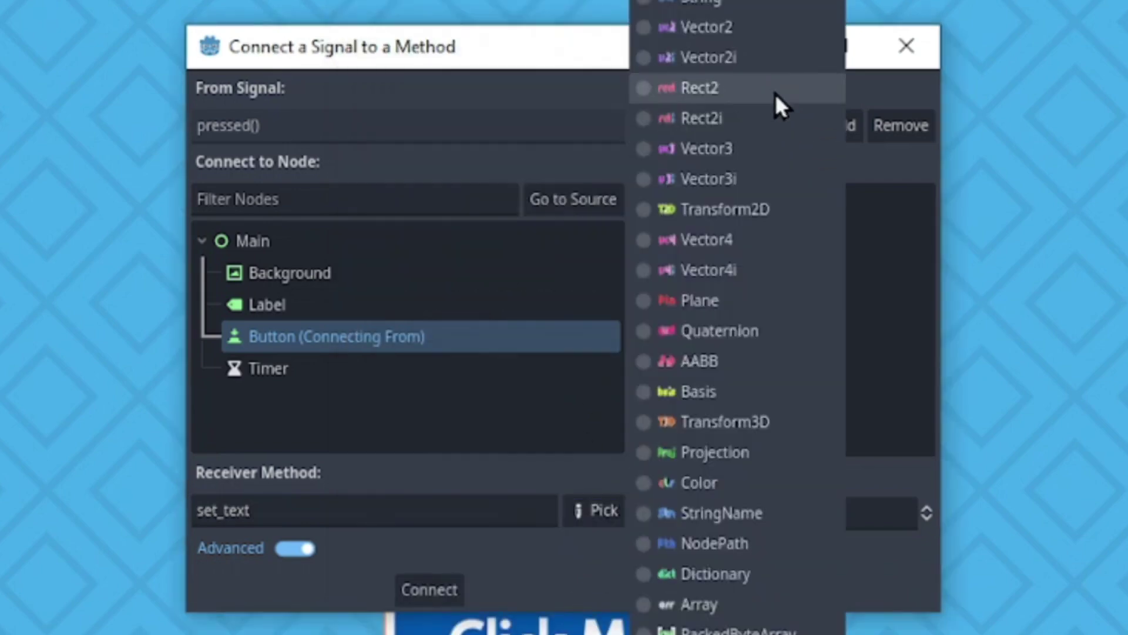
pyautogui.click(751, 6)
pyautogui.click(842, 125)
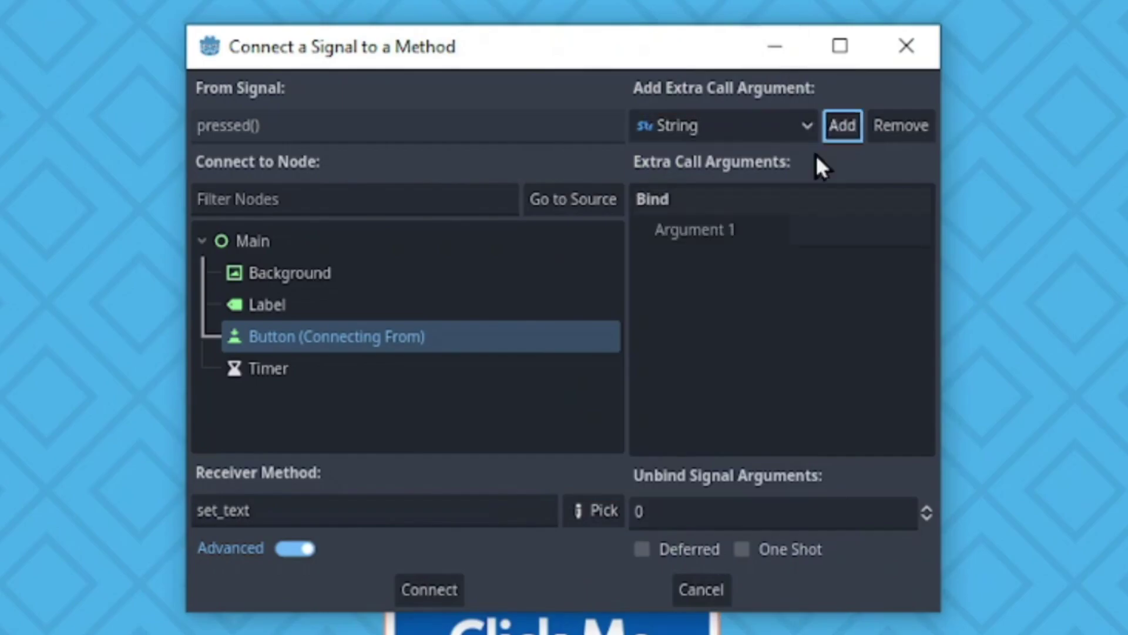
pyautogui.write('Button Disabled')
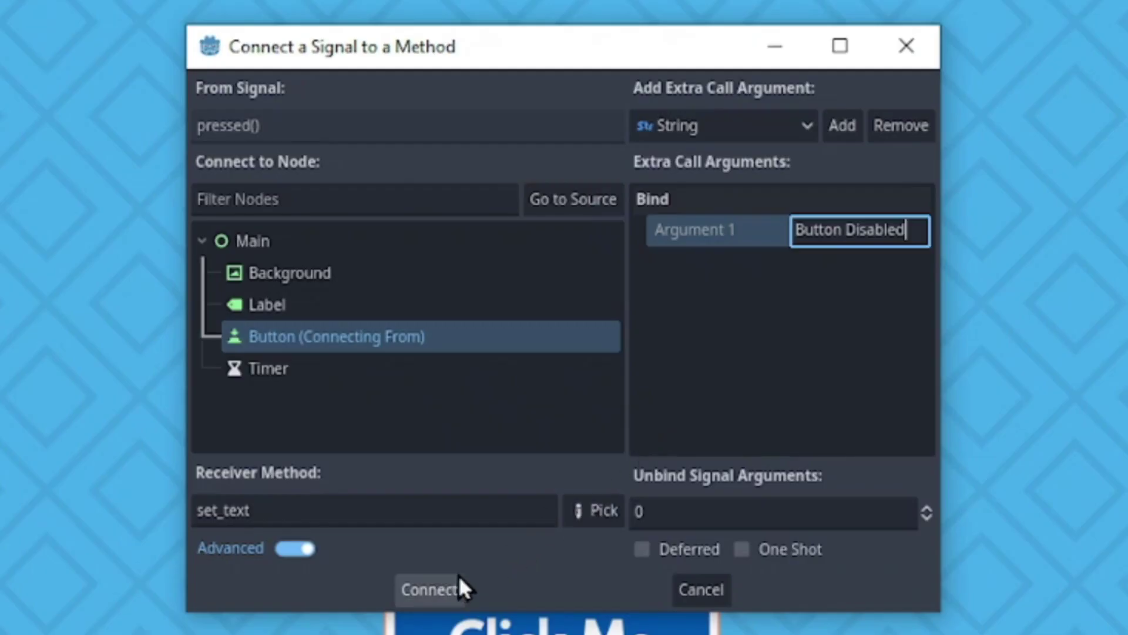
pyautogui.click(435, 590)
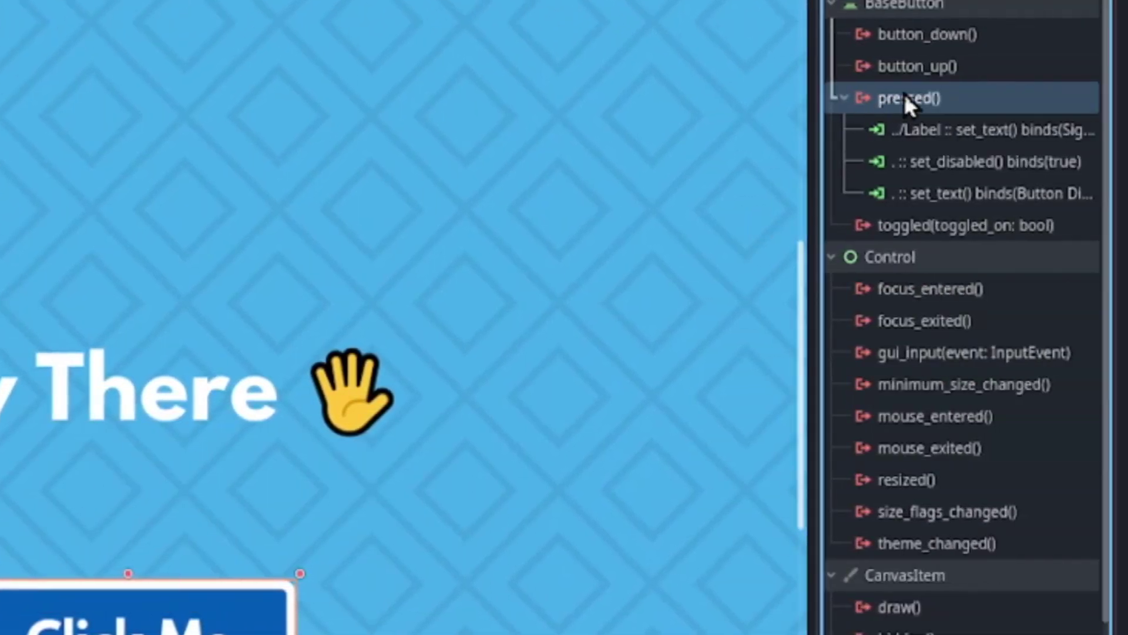
# Step: Start another connection from the Button's pressed() signal to the Timer node, with start as the receiver method
pyautogui.doubleClick(1012, 98)
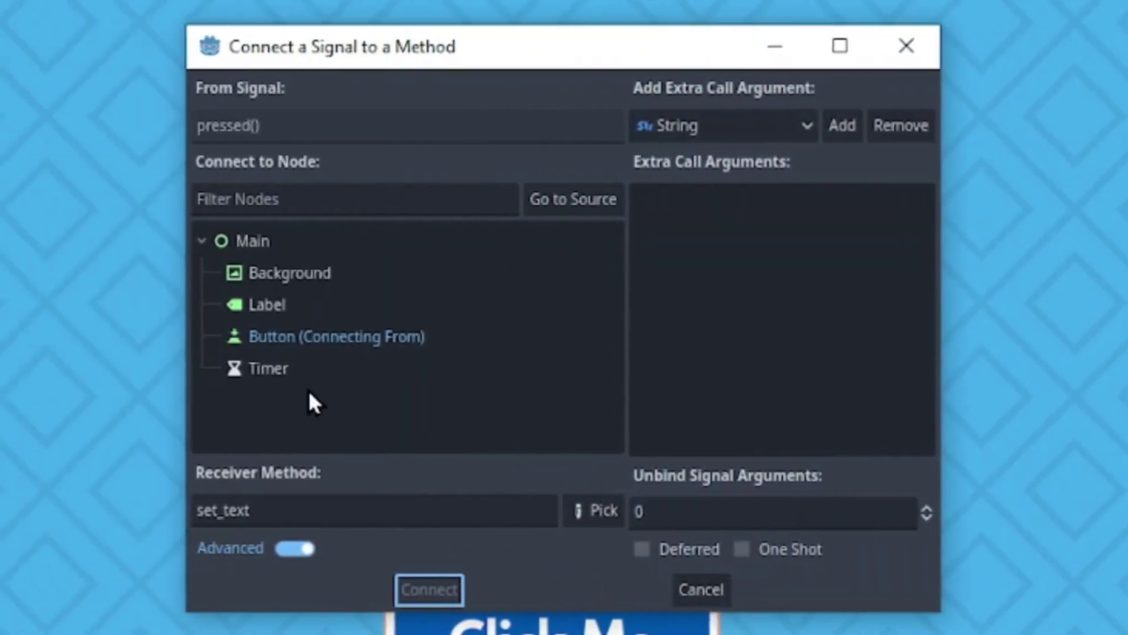
pyautogui.click(270, 366)
pyautogui.click(602, 516)
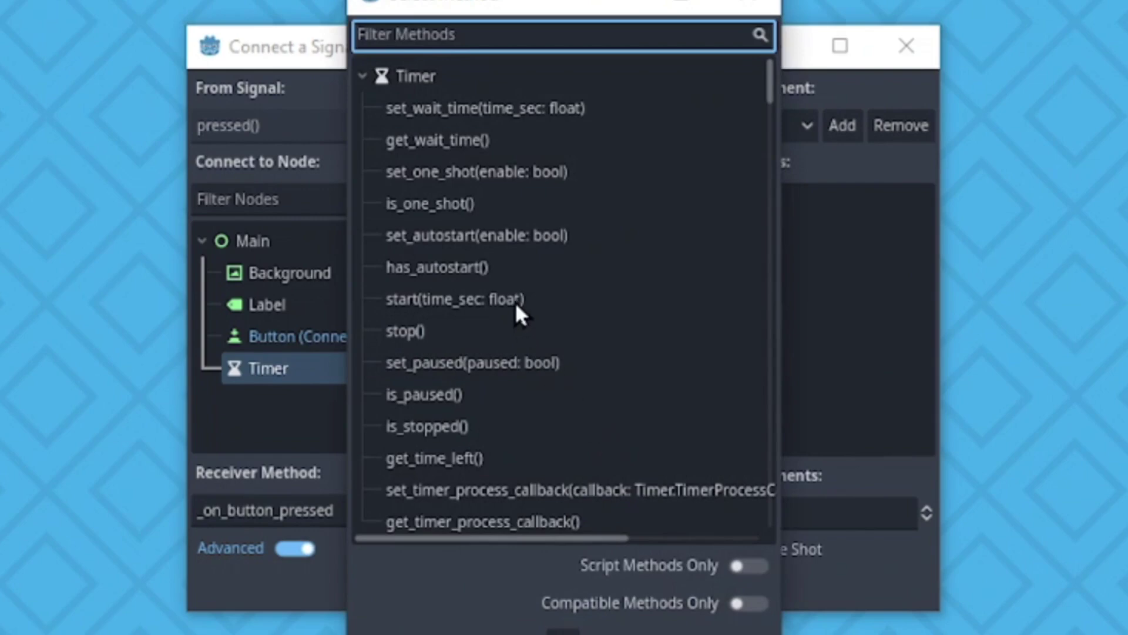
pyautogui.click(452, 299)
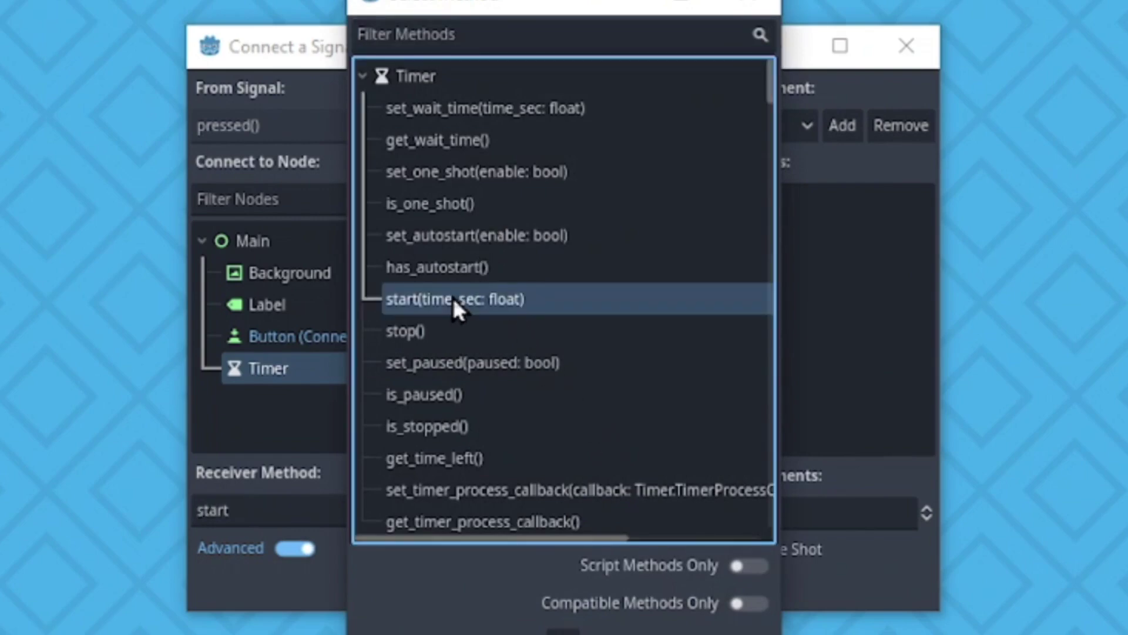
pyautogui.click(563, 631)
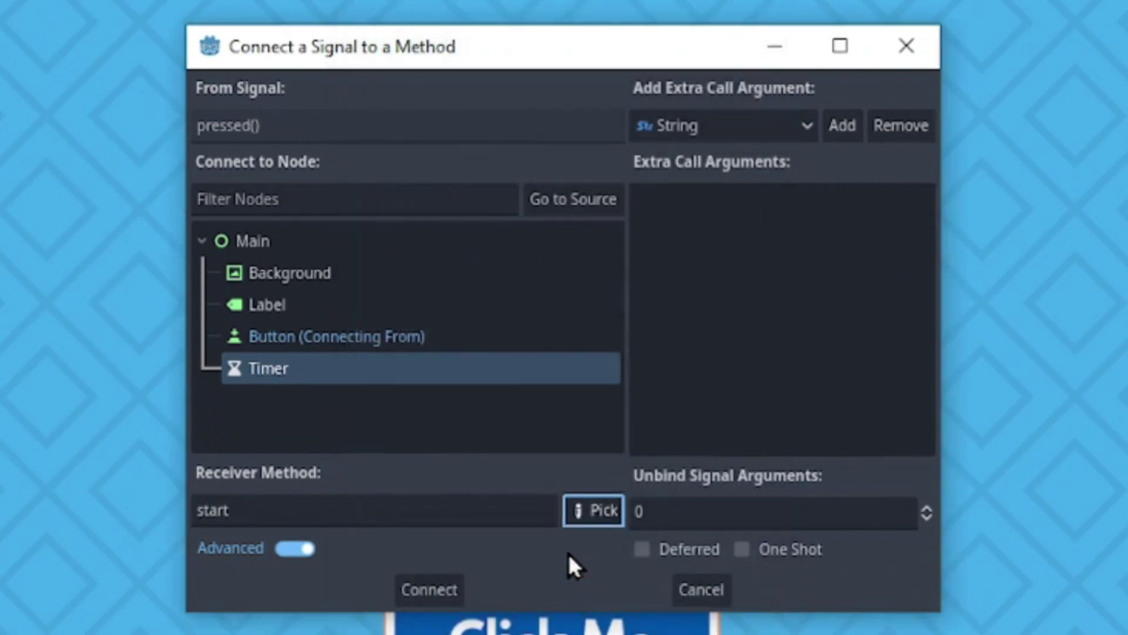
# Step: Add a float extra call argument with the value 3.5 and create the Timer connection
pyautogui.click(797, 121)
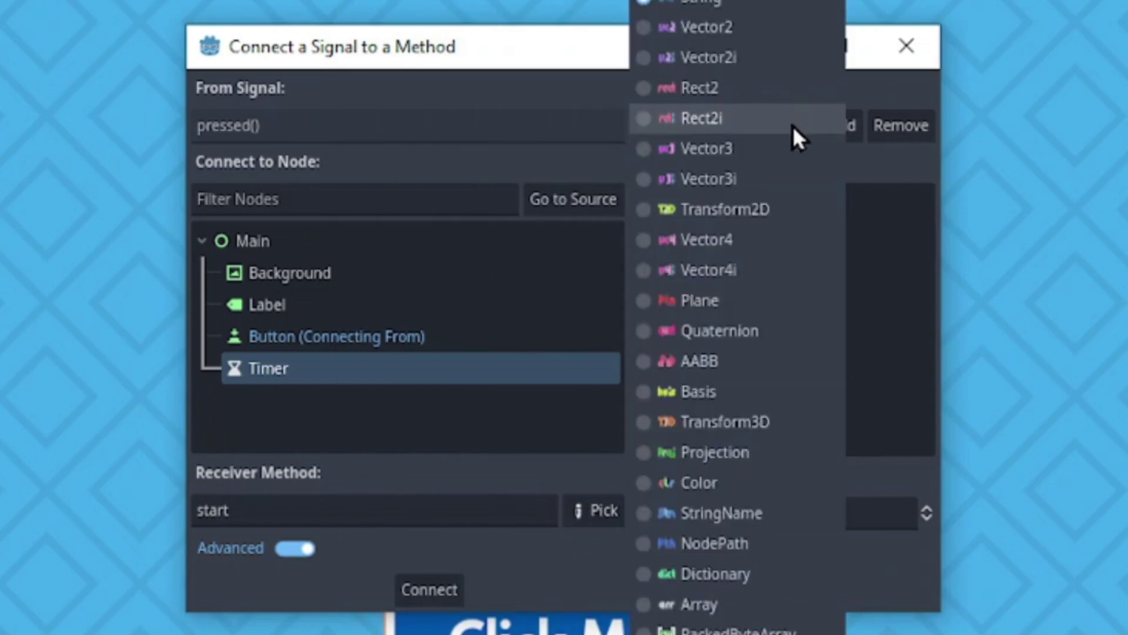
pyautogui.scroll(2, 805, 73)
pyautogui.click(805, 73)
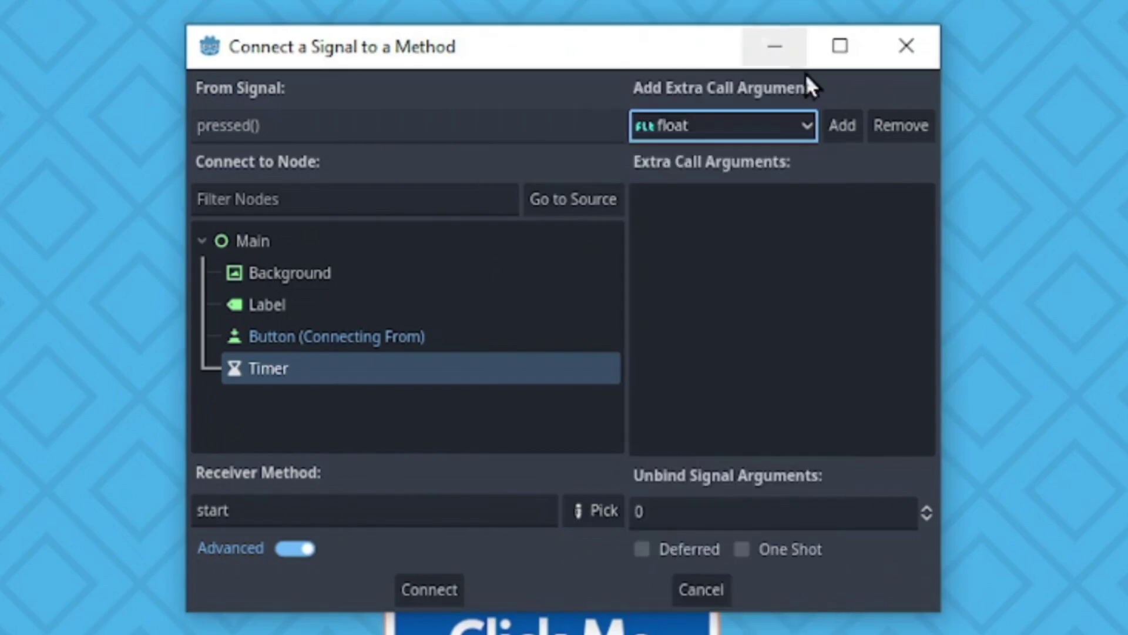
pyautogui.click(842, 125)
pyautogui.doubleClick(854, 231)
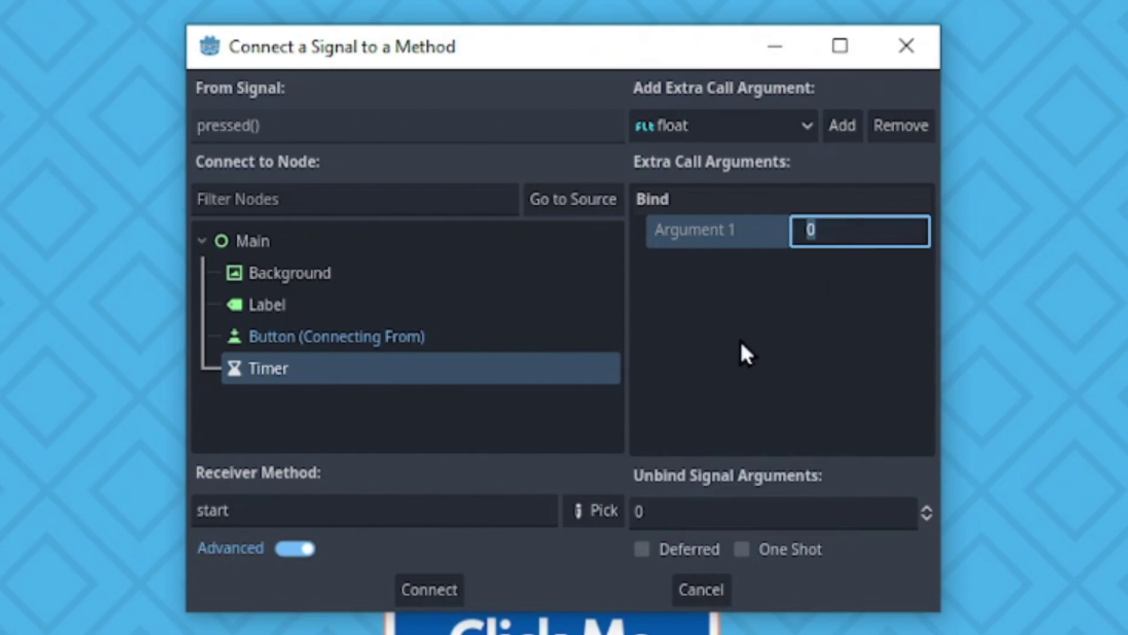
pyautogui.write('3.5')
pyautogui.click(438, 587)
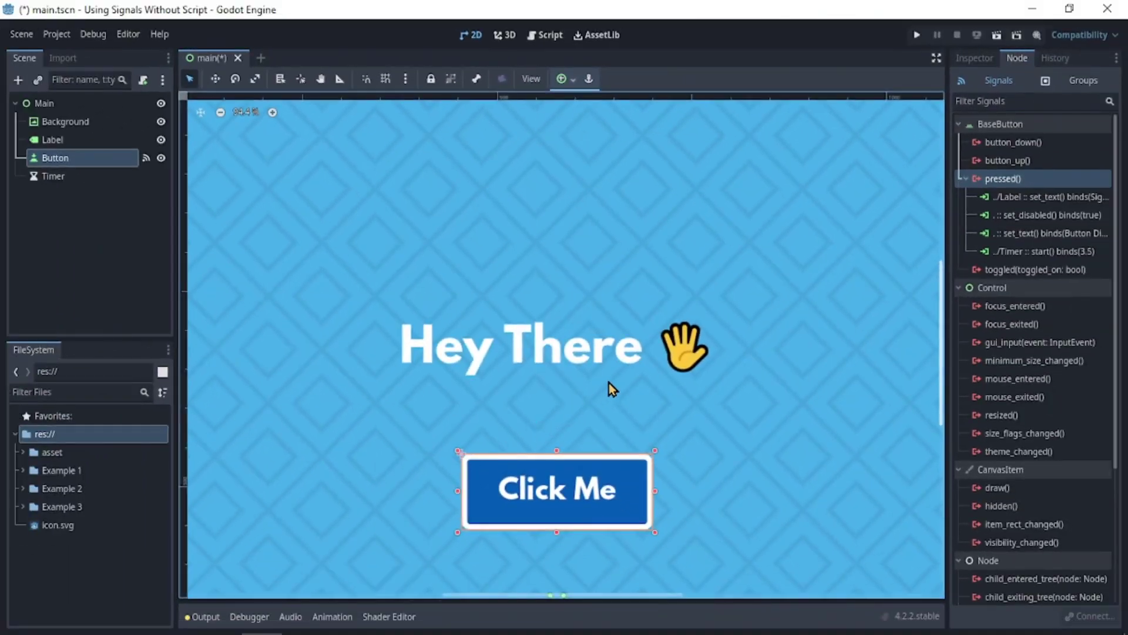
# Step: Select the Timer node, then run the project and test the Click Me button in the game window
pyautogui.click(54, 176)
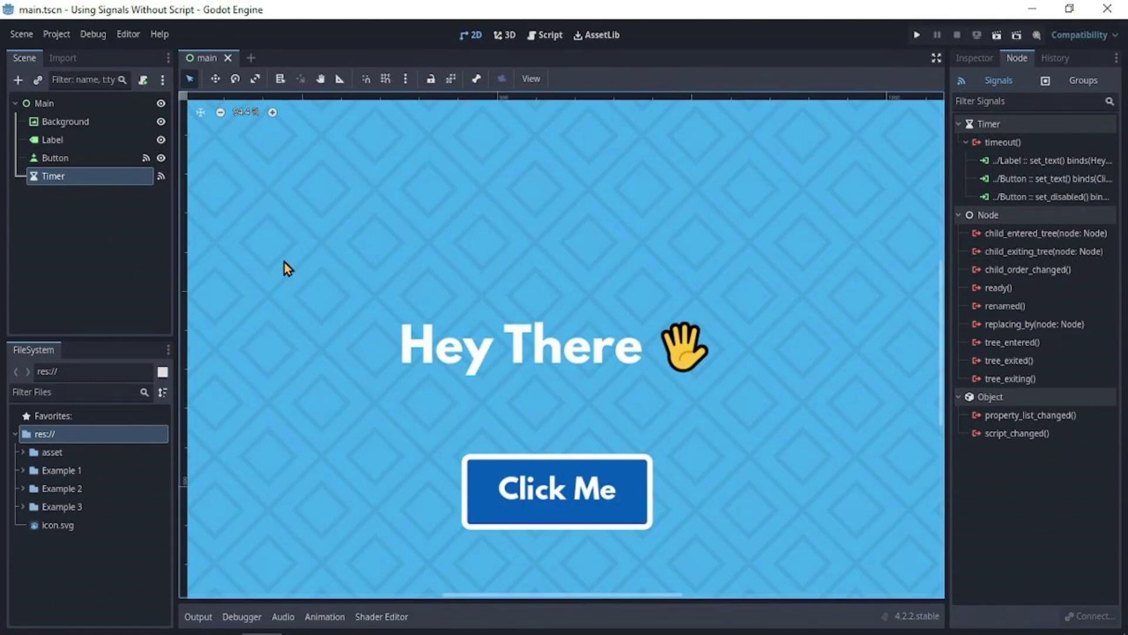
pyautogui.press('F5')
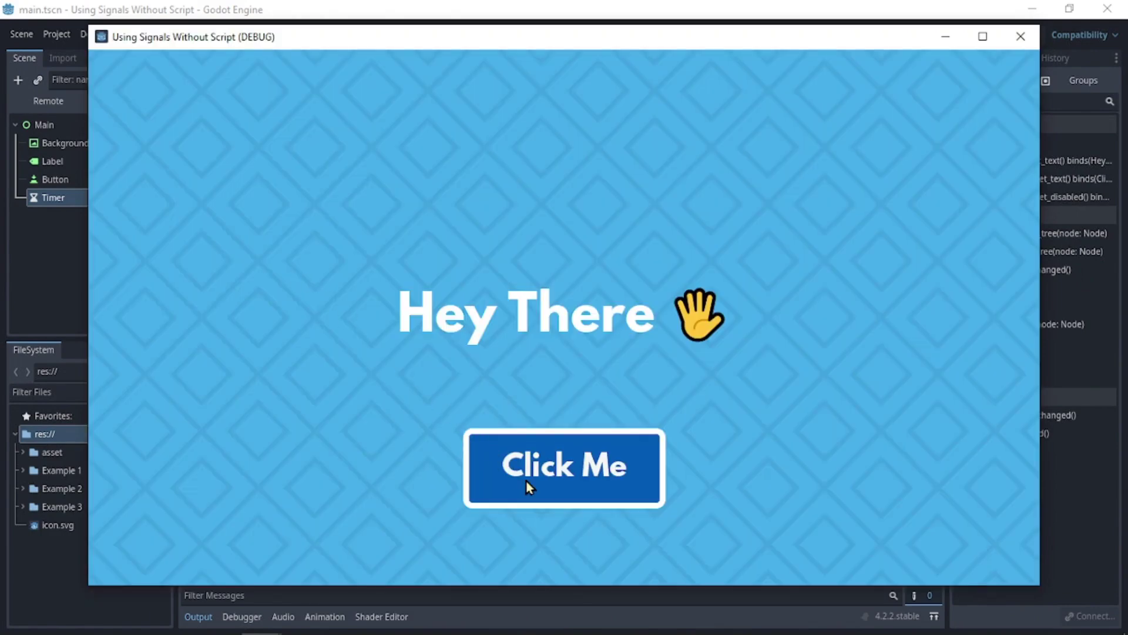
pyautogui.click(527, 481)
pyautogui.click(502, 495)
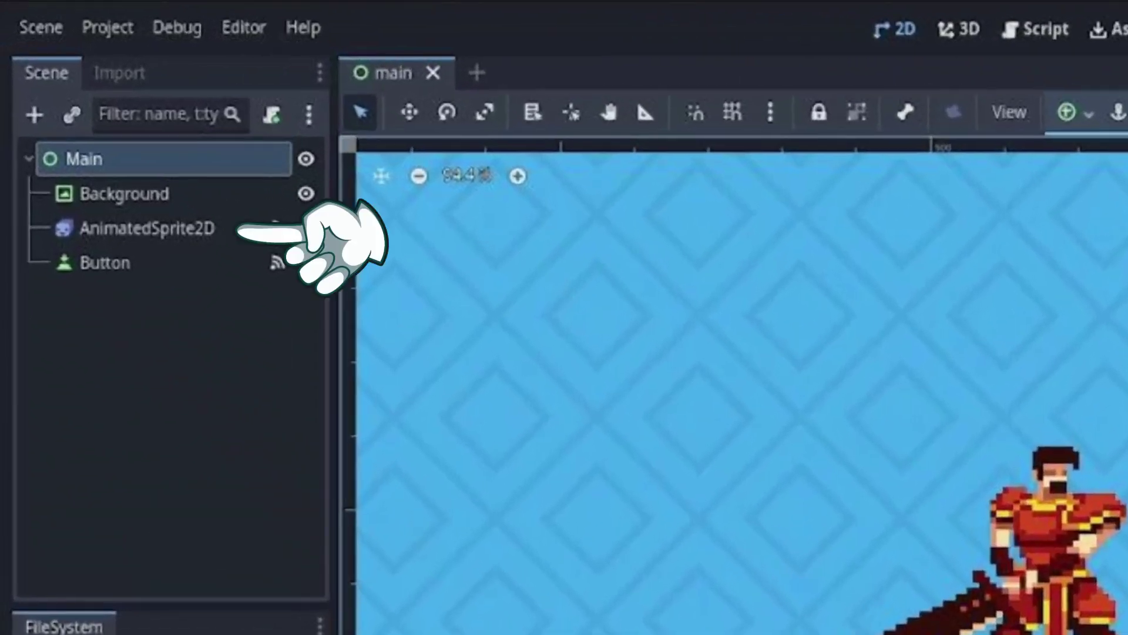
# Step: Examine the AnimatedSprite2D's attack and idle animations, close the sprite frames view and show the node's signals
pyautogui.click(165, 228)
pyautogui.click(154, 450)
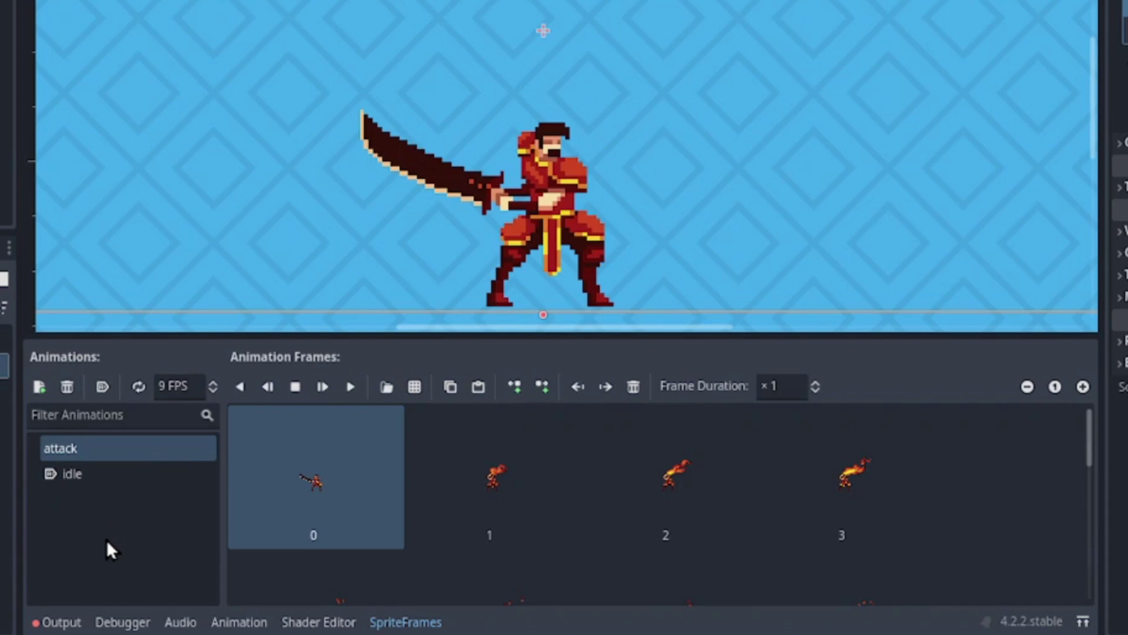
pyautogui.click(113, 475)
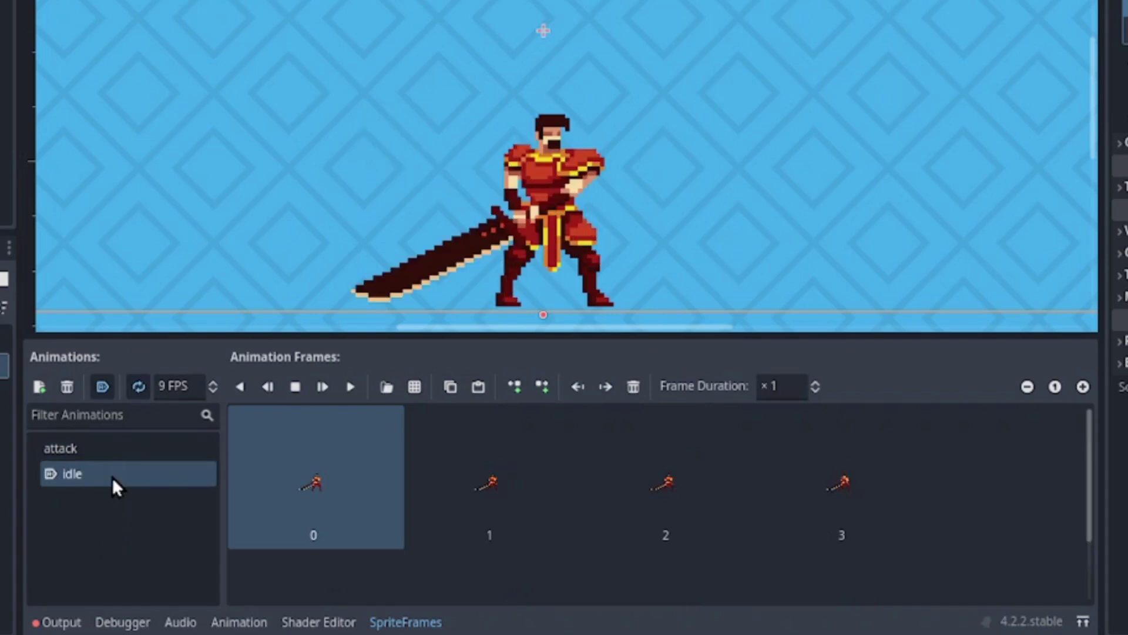
pyautogui.click(404, 624)
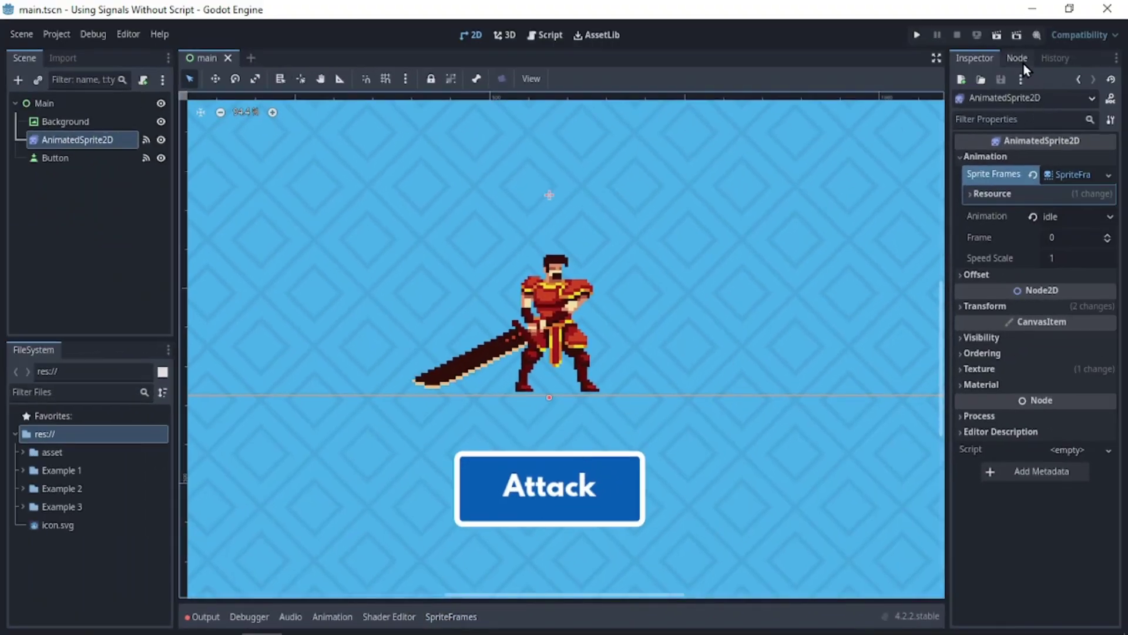
pyautogui.click(1023, 63)
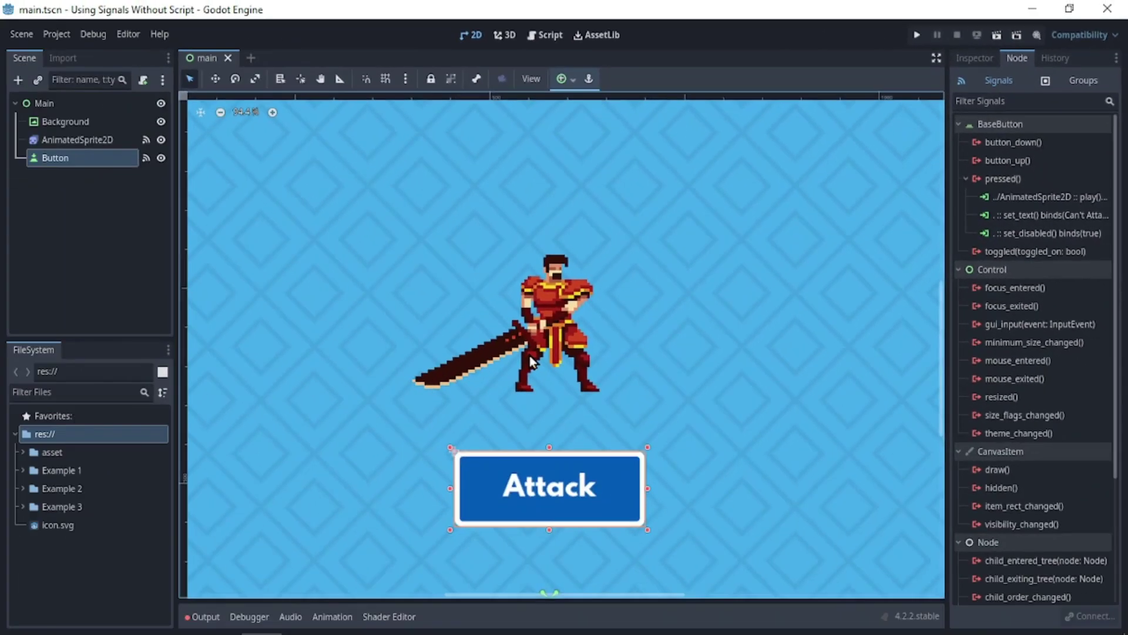
# Step: Save the scene, run the project and test the Attack button in the game window
pyautogui.hotkey('ctrl', 's')
pyautogui.press('F5')
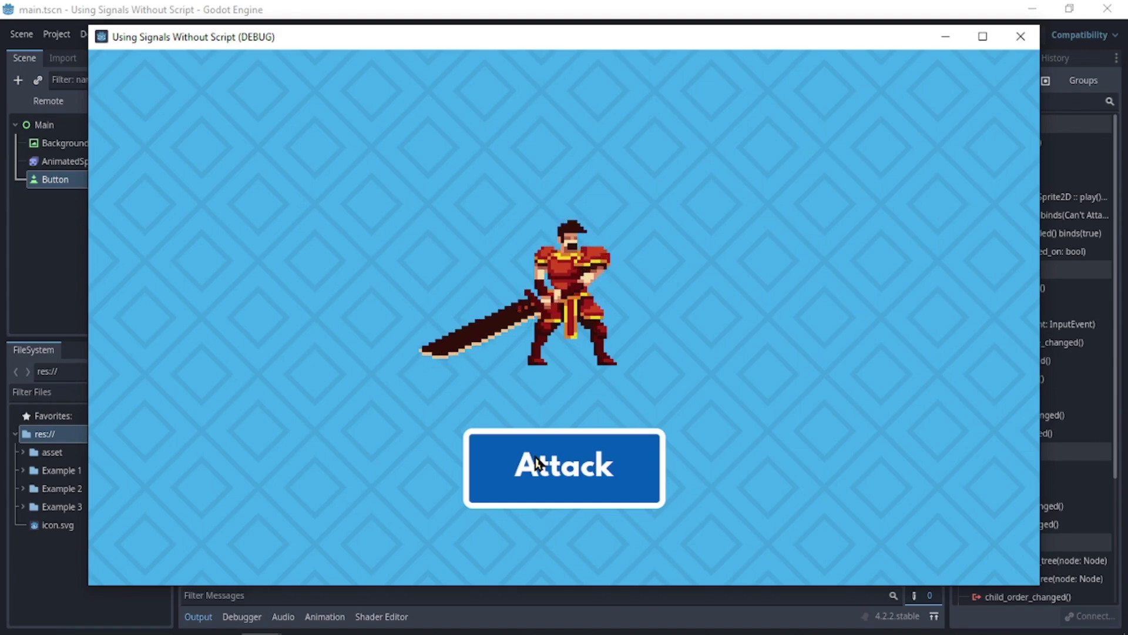
pyautogui.click(537, 465)
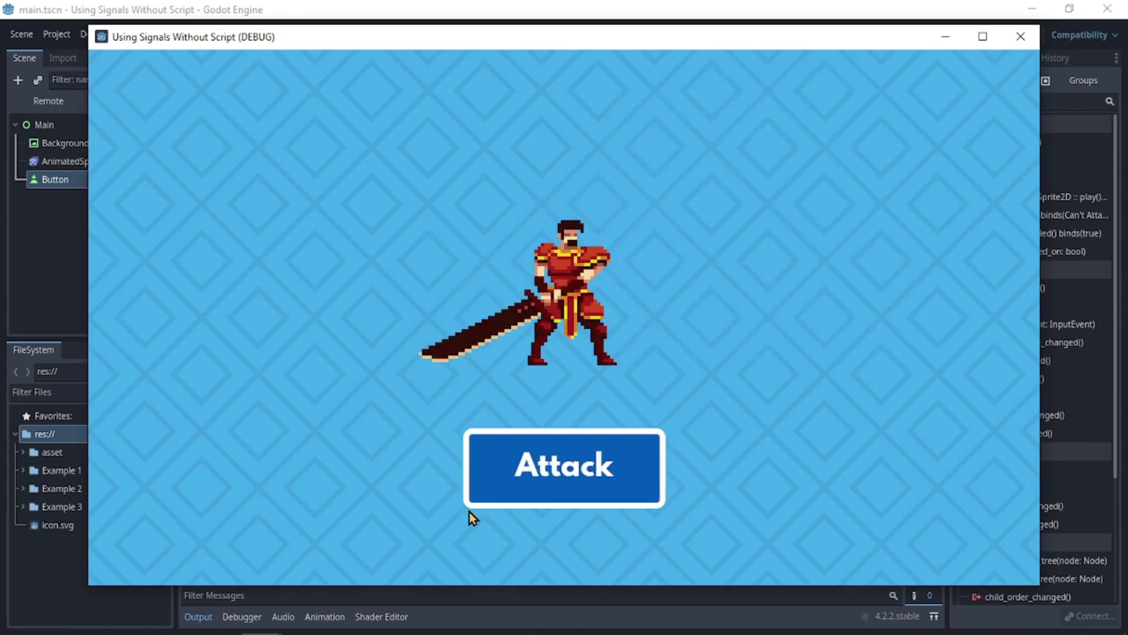
pyautogui.click(516, 494)
pyautogui.click(516, 494)
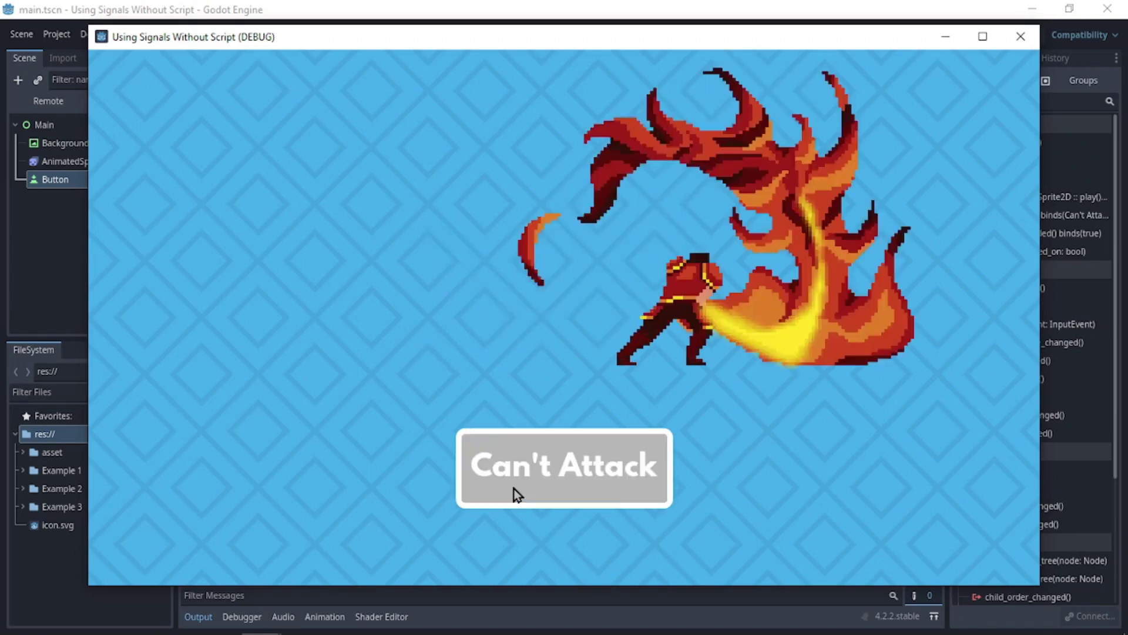